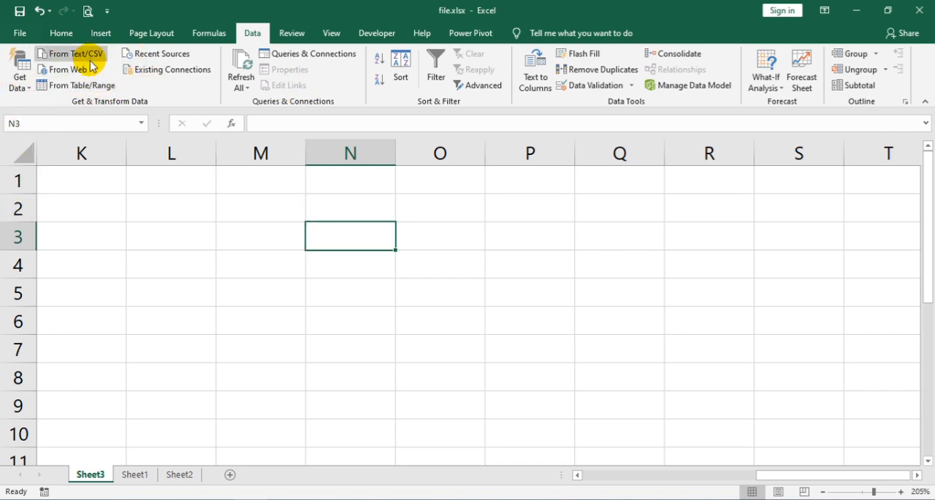
pyautogui.click(20, 84)
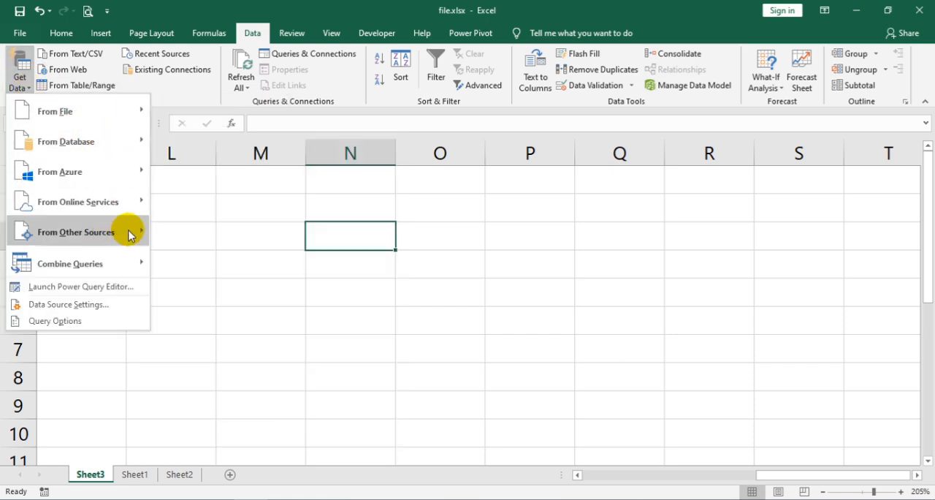
pyautogui.click(463, 254)
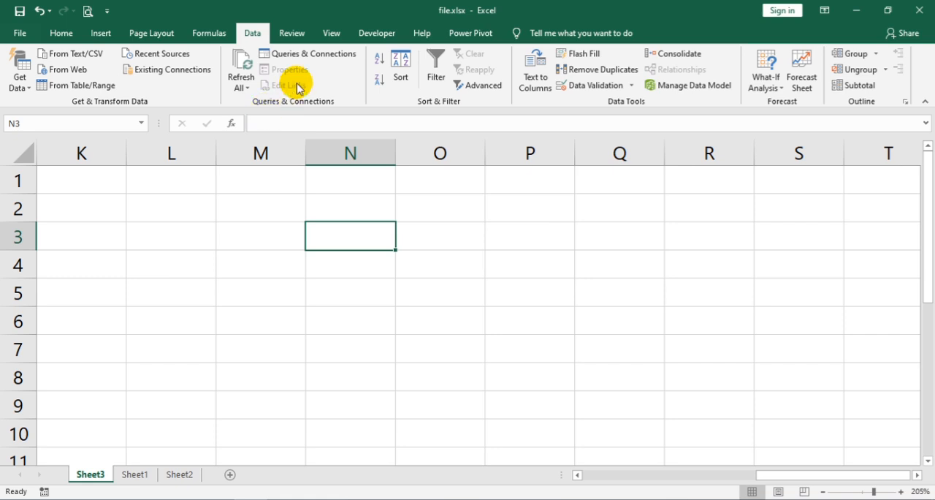
pyautogui.click(256, 215)
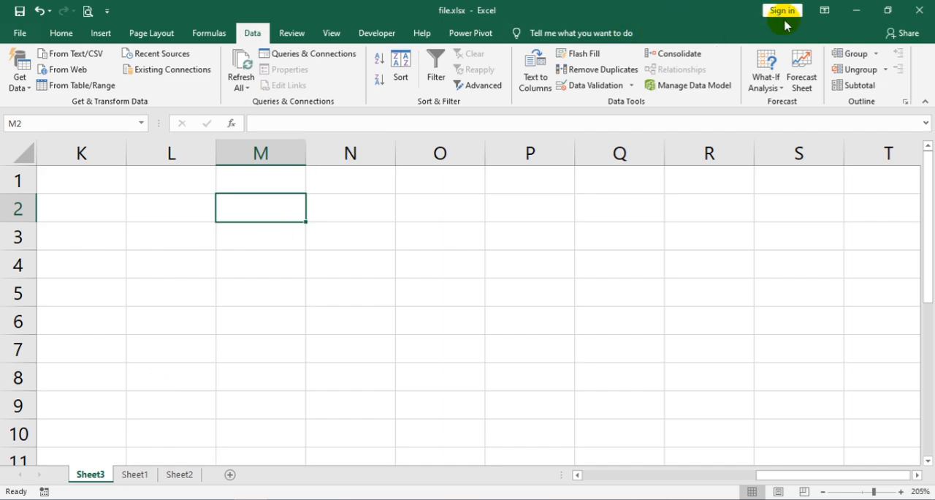
# Step: Minimize the workbook, view the contents of Local Disk (D:) in File Explorer, and close it
pyautogui.click(855, 12)
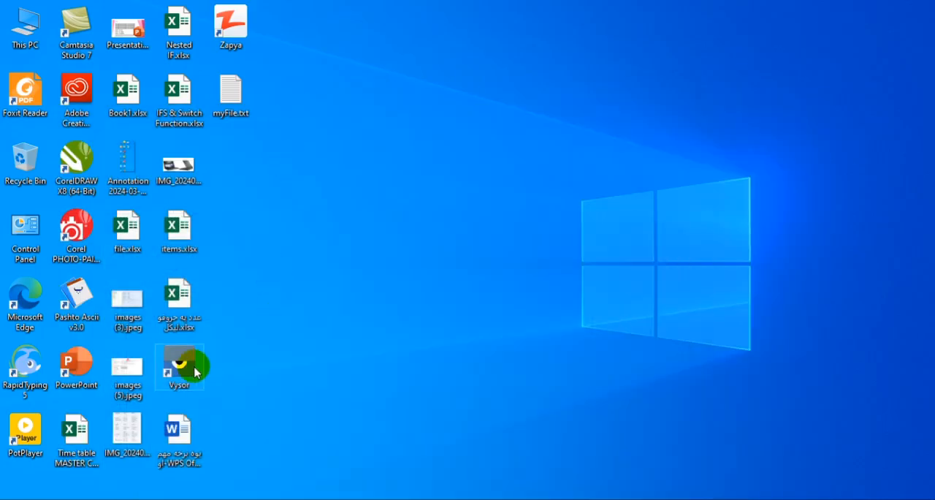
pyautogui.doubleClick(22, 31)
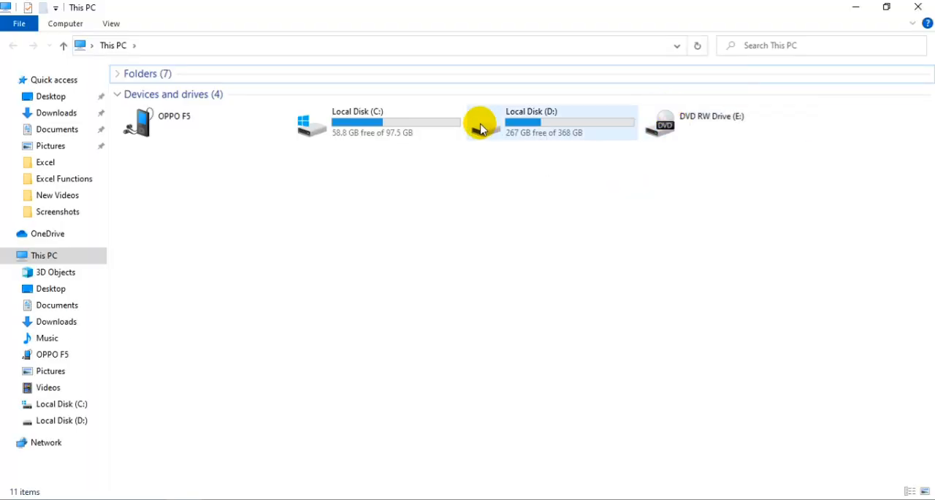
pyautogui.doubleClick(479, 126)
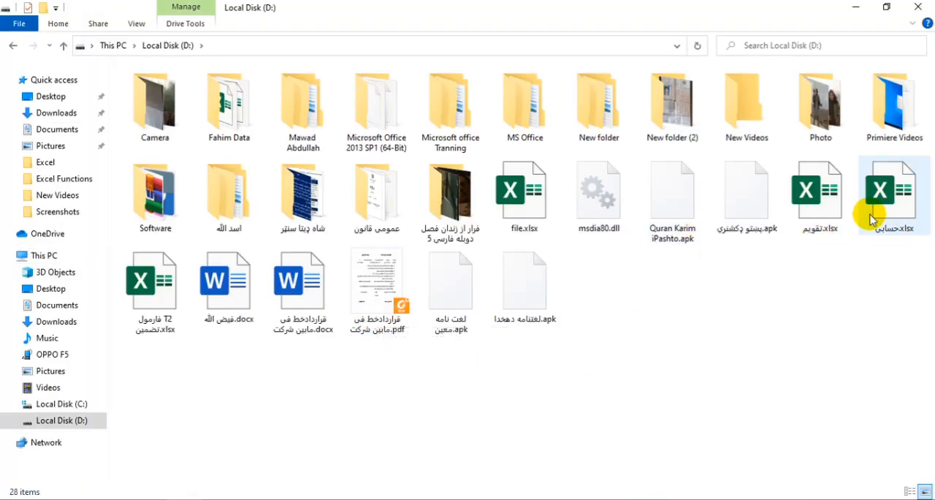
pyautogui.click(918, 7)
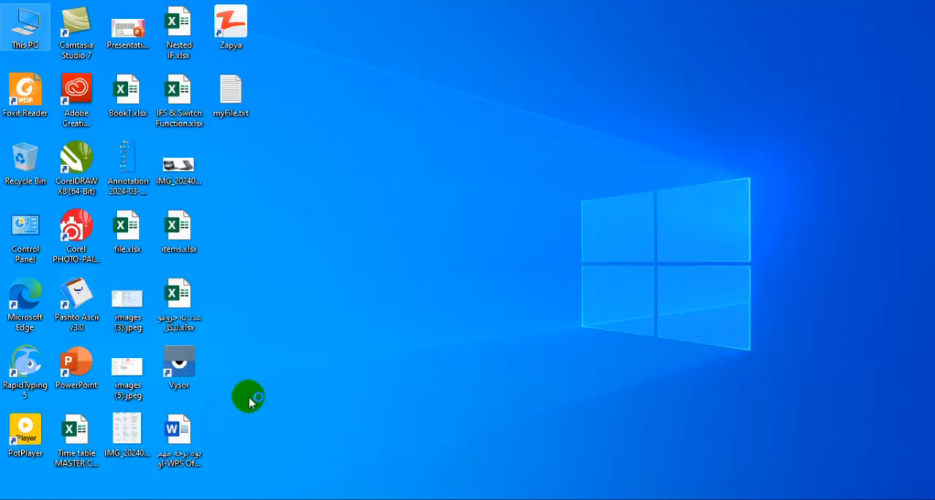
# Step: Launch Word and create a new blank document
pyautogui.click(469, 364)
pyautogui.press('super')
pyautogui.press('super')
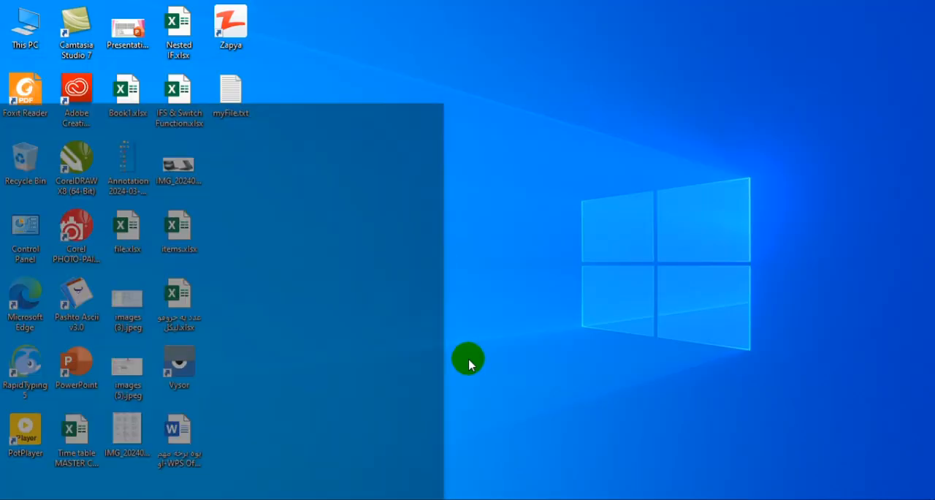
pyautogui.write('wo')
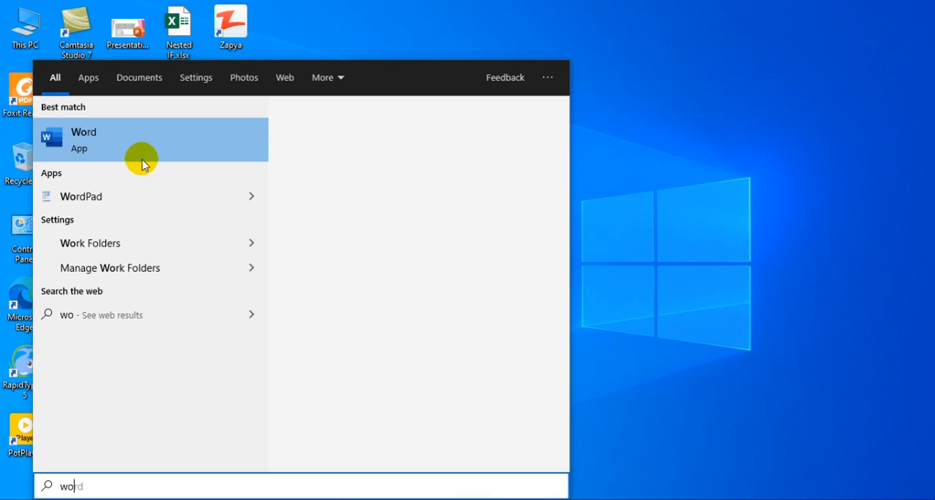
pyautogui.click(141, 155)
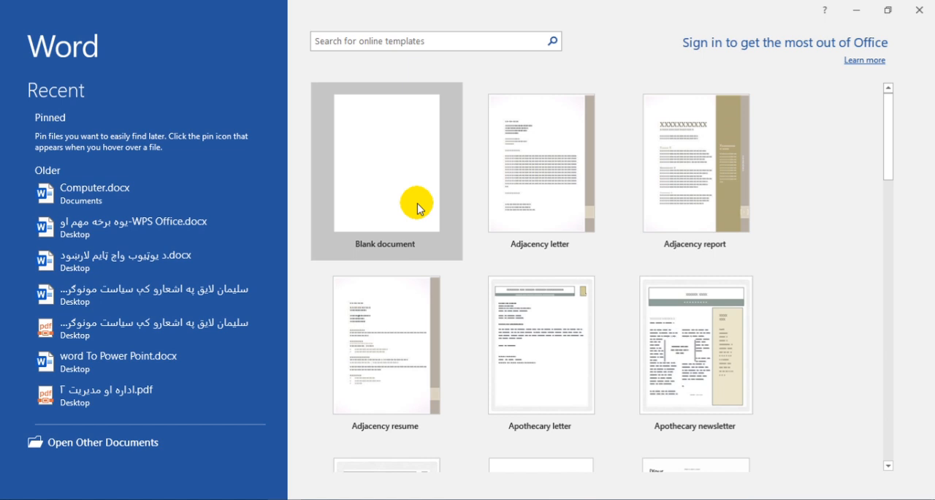
pyautogui.click(380, 164)
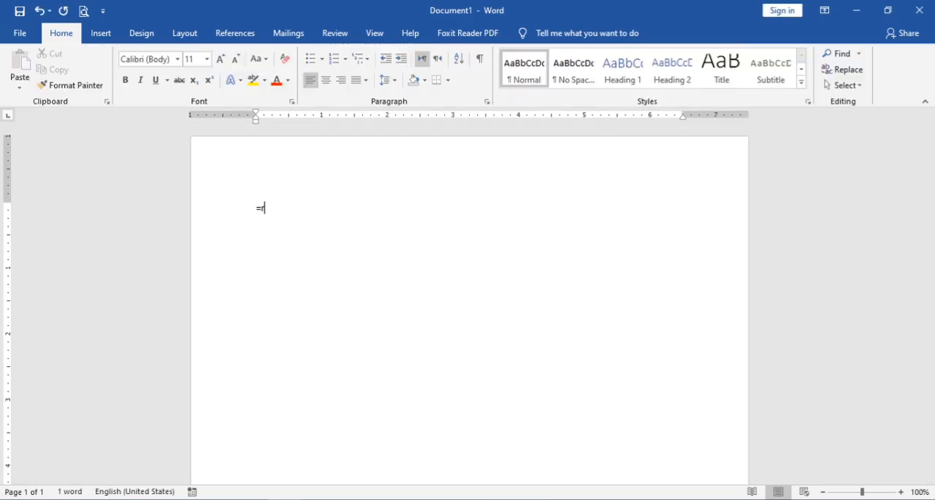
# Step: Generate five paragraphs of sample text and save the document as "Video provides a powerful way to help you prove your point.docx"
pyautogui.press('Return')
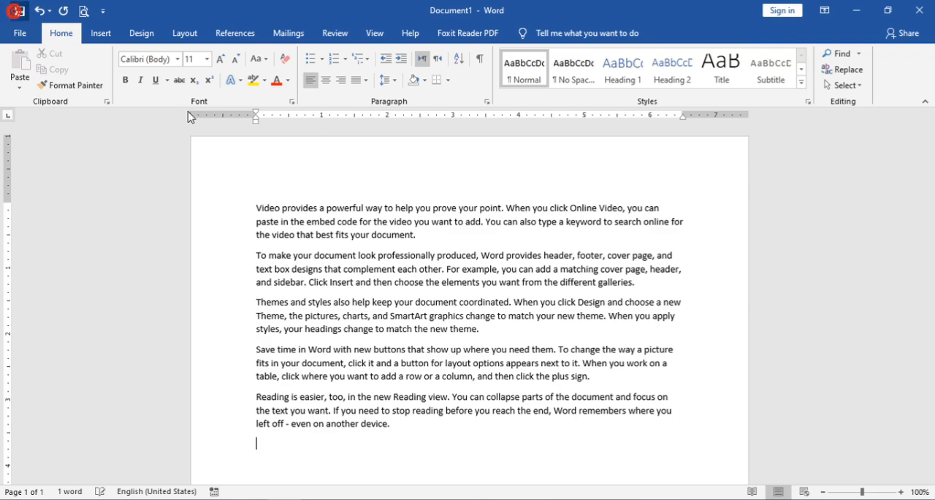
pyautogui.hotkey('ctrl', 's')
pyautogui.click(436, 237)
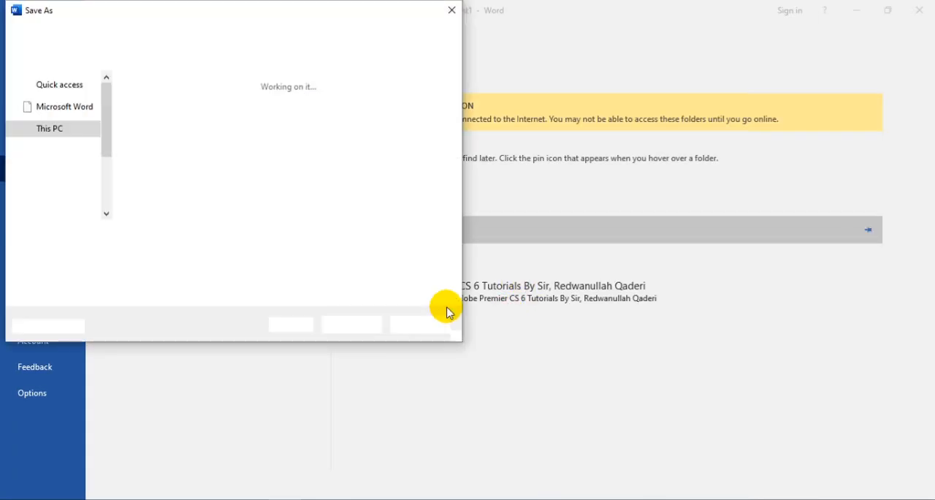
pyautogui.click(341, 322)
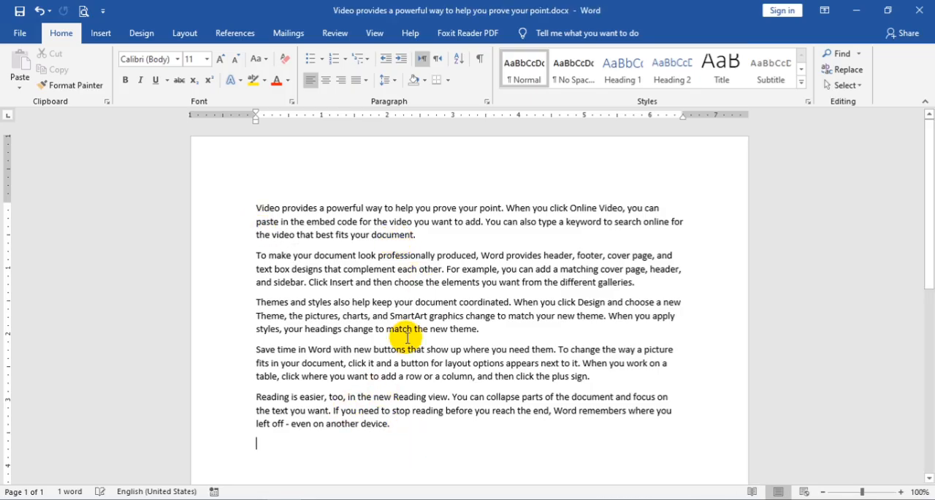
# Step: Copy the document's entire text and close Word to return to the Excel workbook
pyautogui.hotkey('ctrl', 'a')
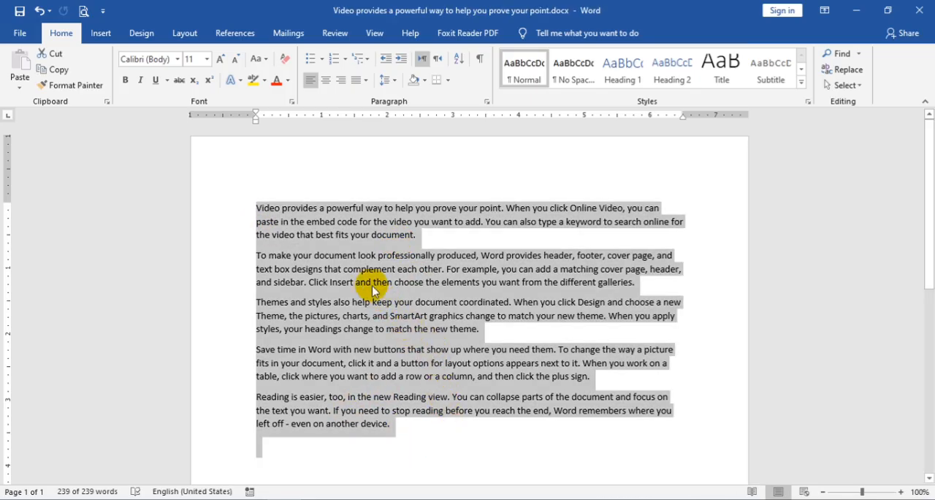
pyautogui.click(56, 71)
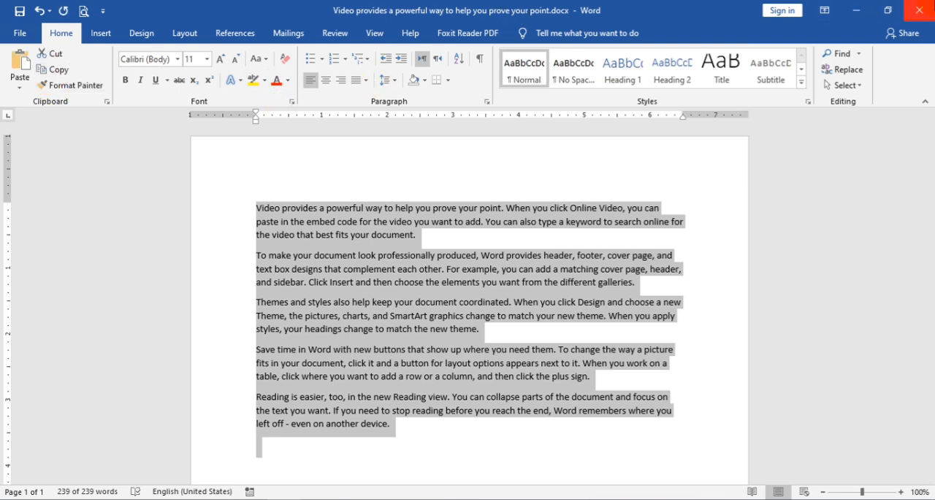
pyautogui.click(919, 10)
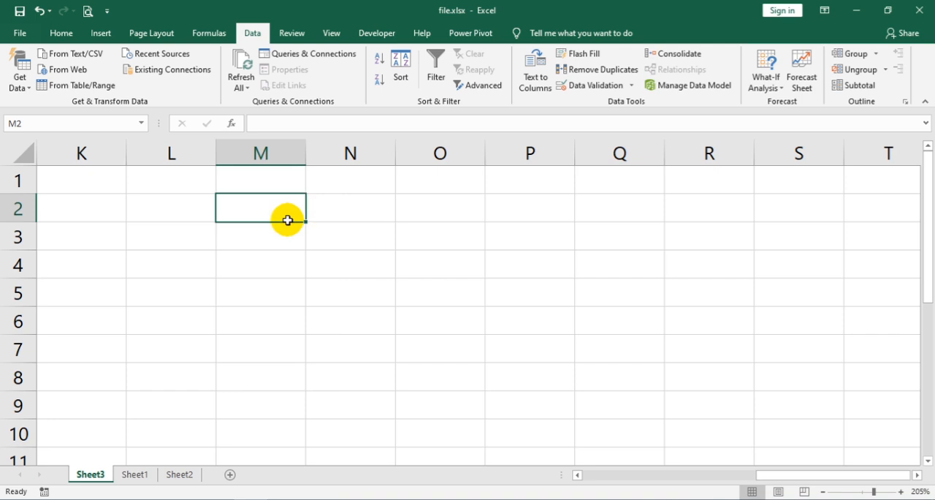
# Step: Check the Paste Special options for the copied Word text at cell K1, leaving without pasting
pyautogui.click(121, 182)
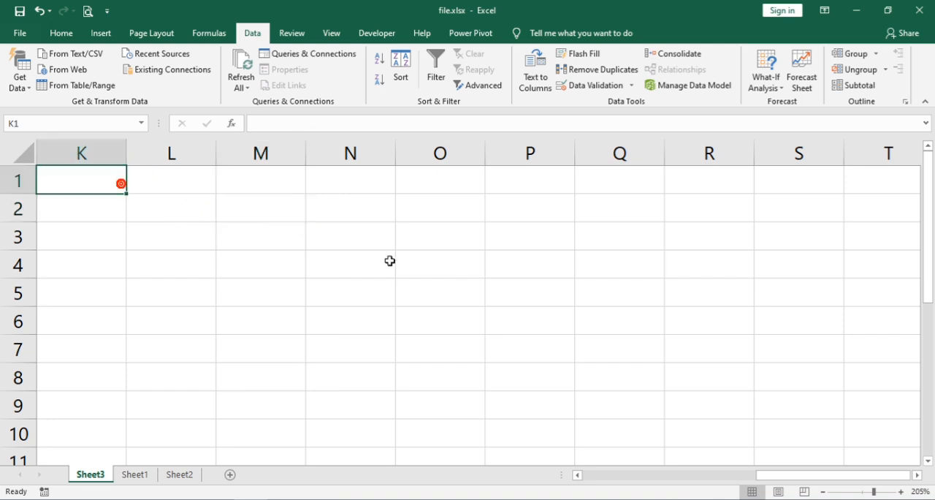
pyautogui.click(66, 33)
pyautogui.click(21, 91)
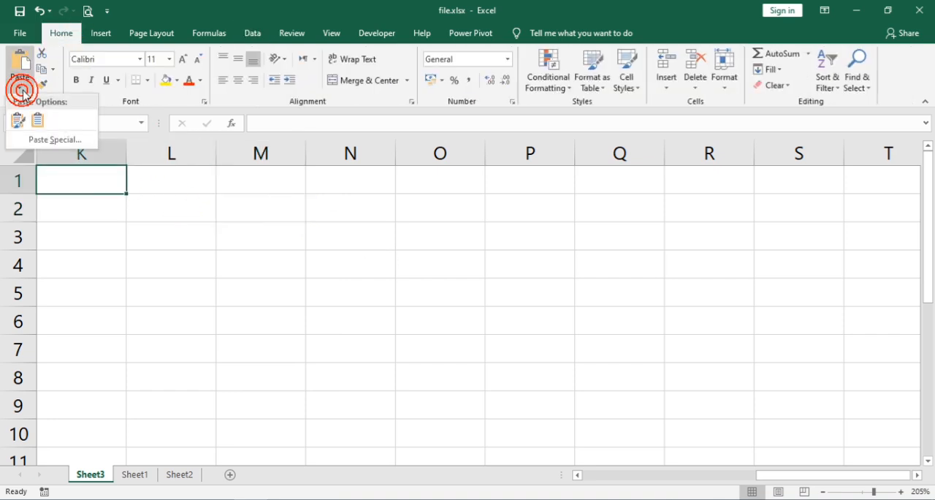
pyautogui.click(54, 139)
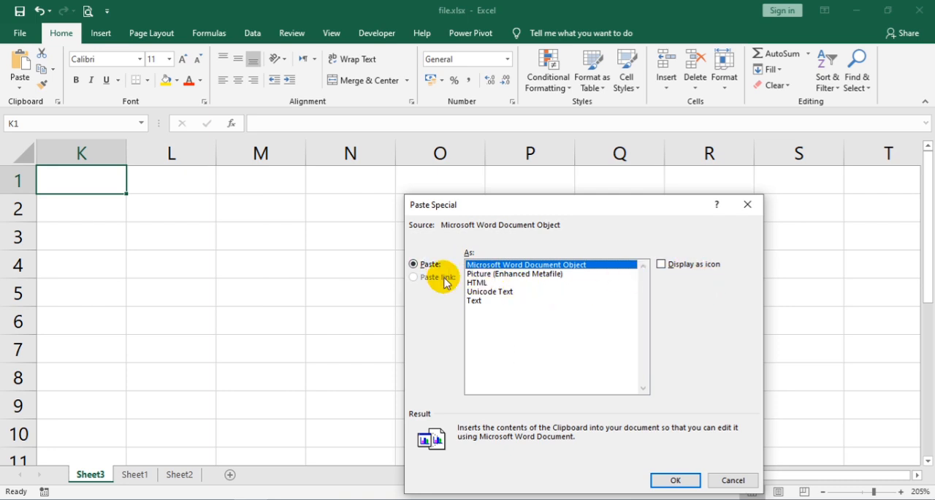
pyautogui.click(731, 480)
# Step: Create a new blank Excel workbook
pyautogui.click(135, 230)
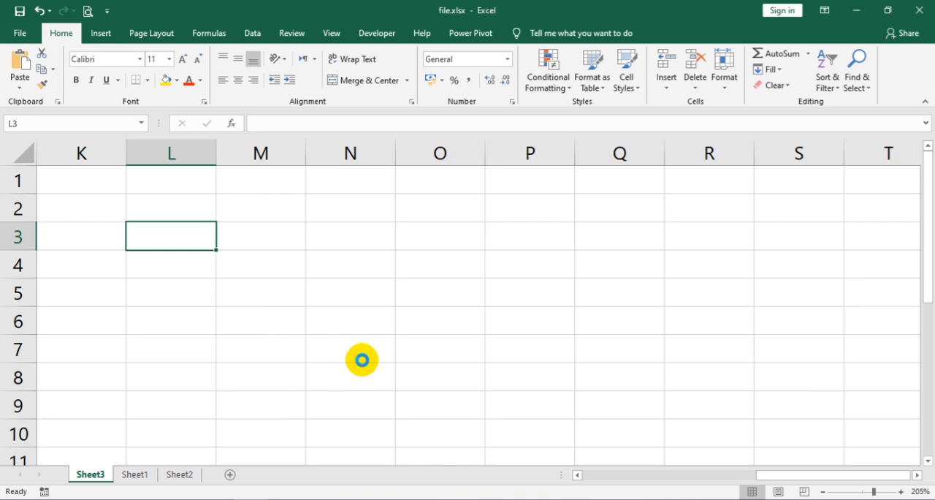
pyautogui.scroll(3, 79, 206)
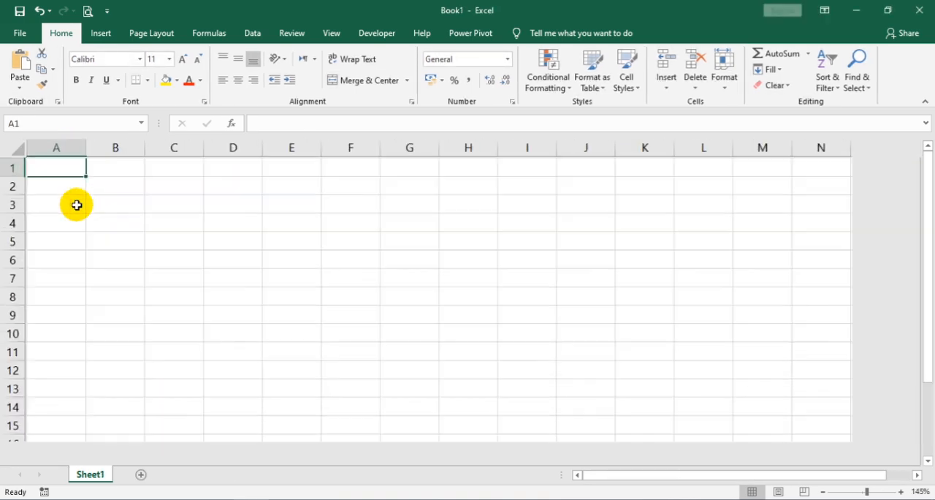
pyautogui.scroll(2, 76, 205)
# Step: Review the Paste Special formats at cell A1, including Picture (Enhanced Metafile), HTML, Unicode Text and Text, and leave without pasting
pyautogui.click(21, 86)
pyautogui.click(45, 138)
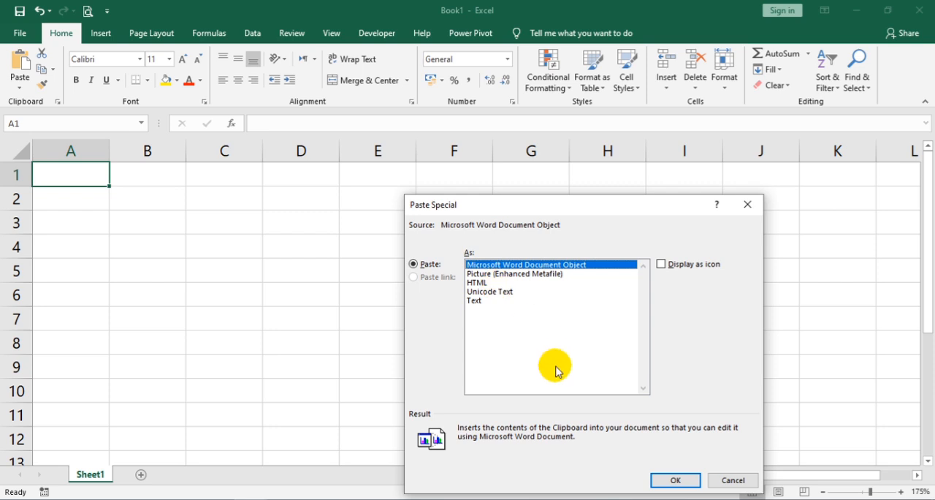
pyautogui.click(740, 485)
pyautogui.click(20, 86)
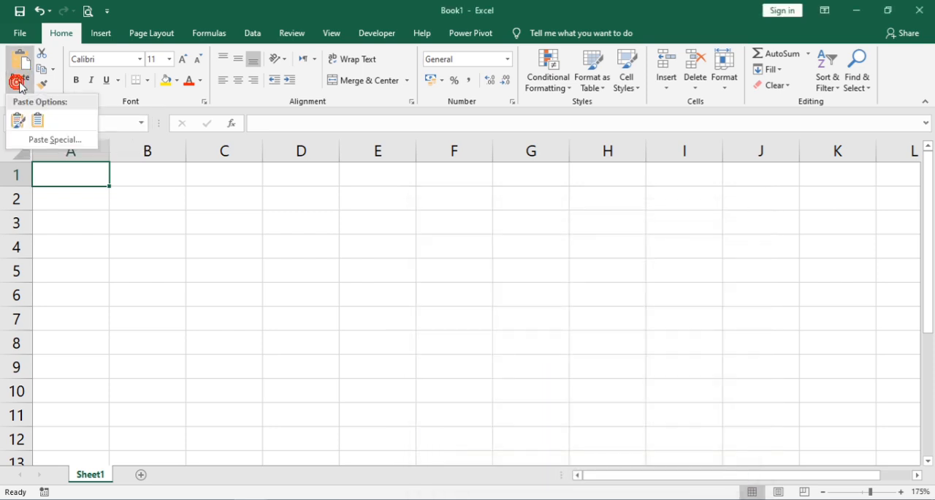
pyautogui.click(61, 139)
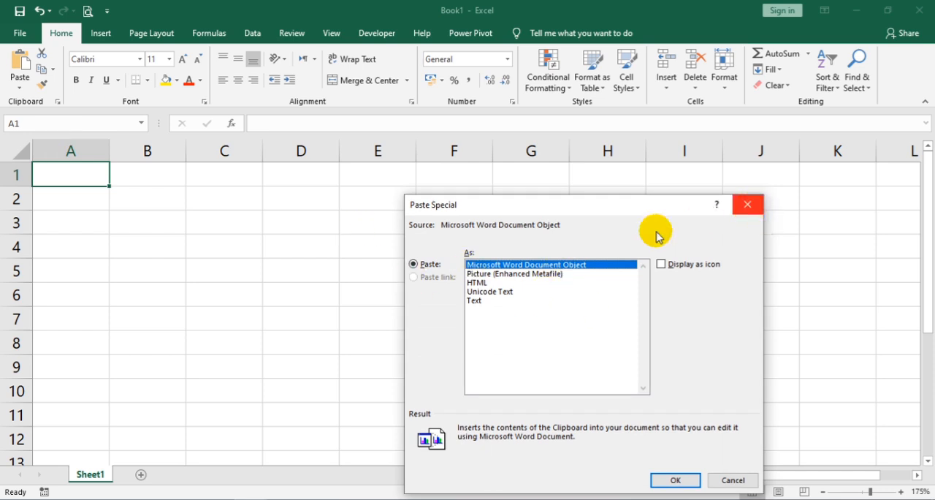
pyautogui.click(523, 274)
pyautogui.click(482, 282)
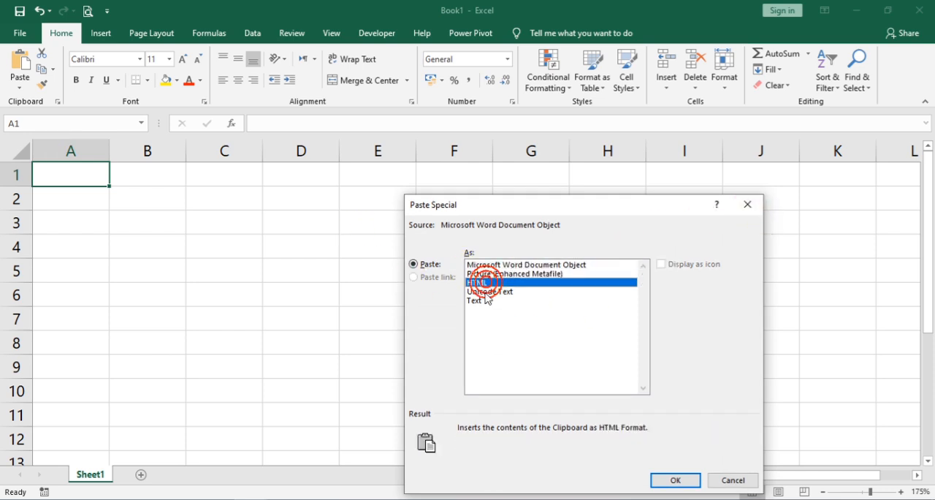
pyautogui.click(484, 292)
pyautogui.click(482, 300)
pyautogui.click(732, 480)
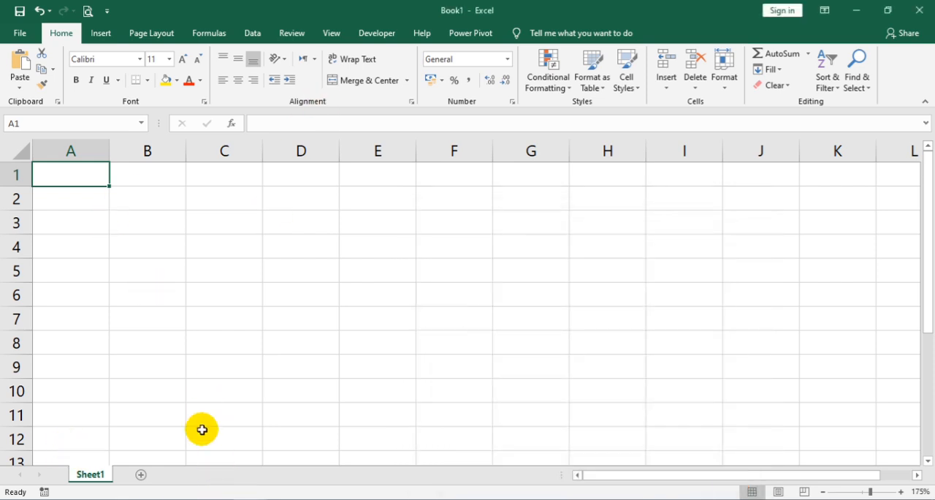
pyautogui.click(241, 498)
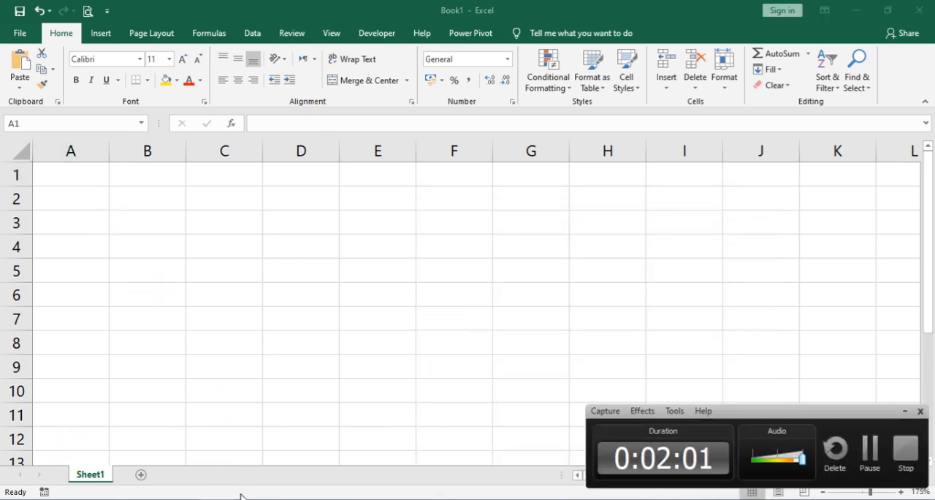
pyautogui.click(871, 447)
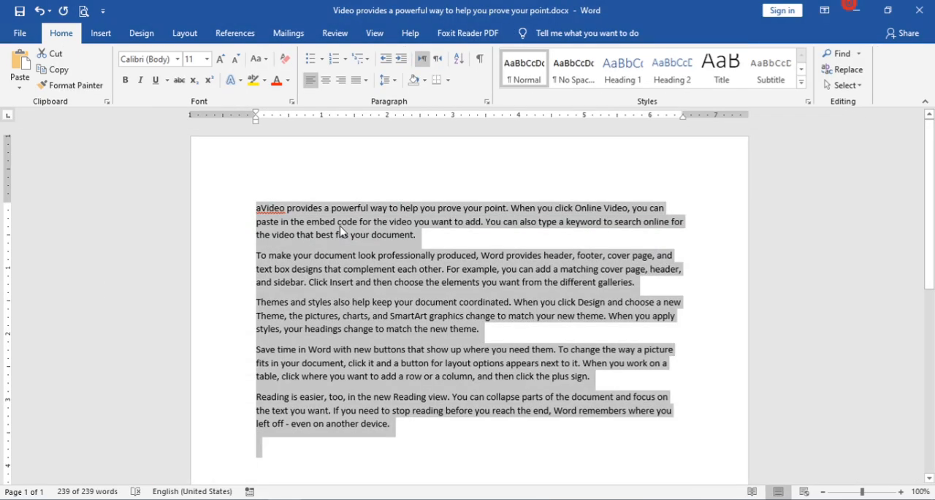
# Step: Copy the selected text from the open Word document again
pyautogui.click(64, 82)
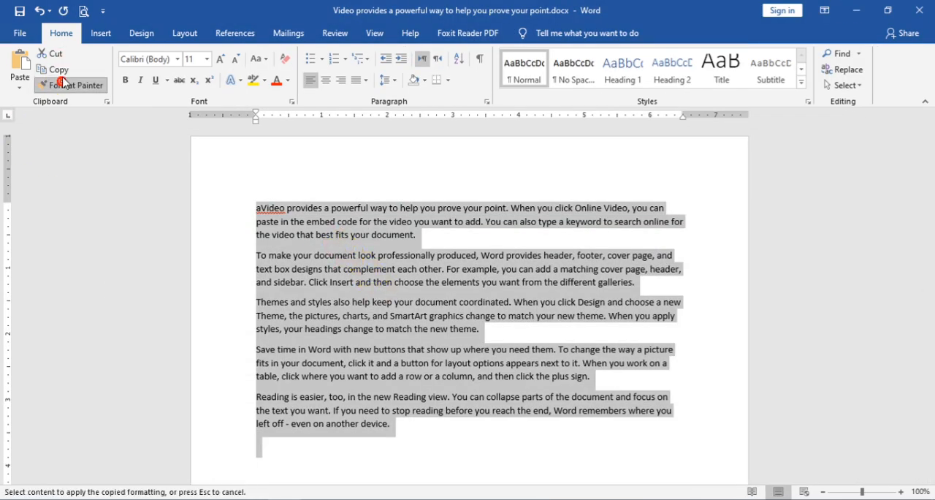
pyautogui.press('Escape')
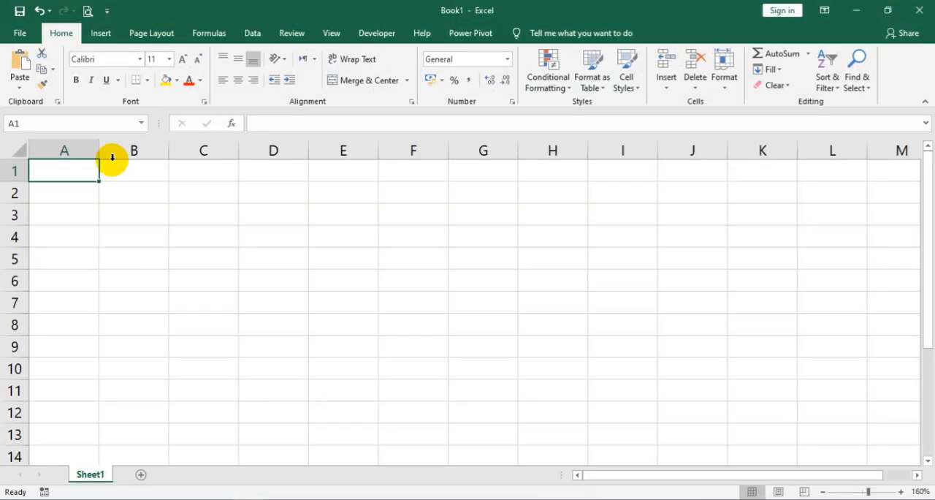
# Step: Switch to Excel and paste the copied text at cell A1 of Book1 as a linked Microsoft Word Document Object
pyautogui.click(20, 88)
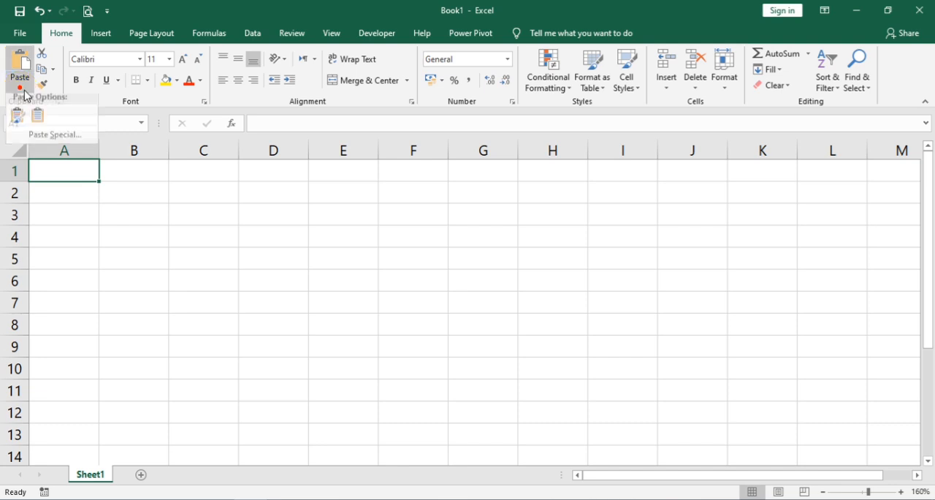
pyautogui.click(50, 138)
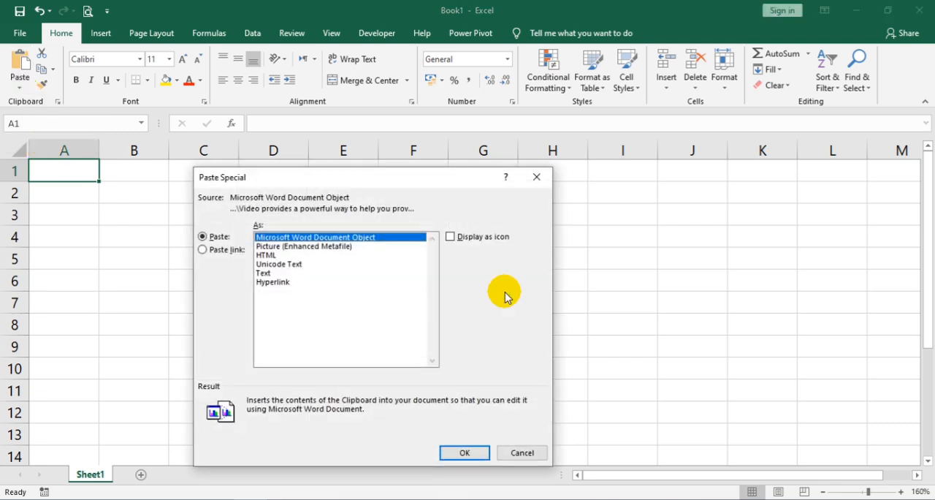
pyautogui.click(227, 249)
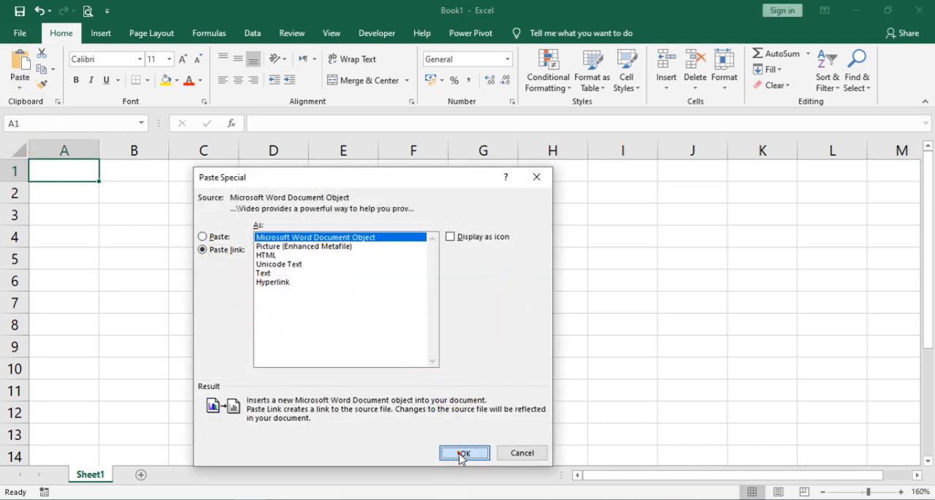
pyautogui.click(463, 453)
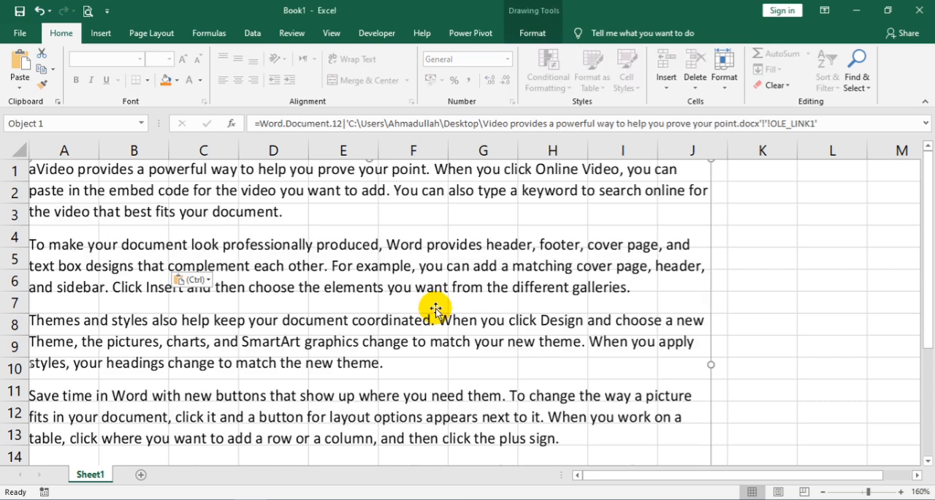
# Step: Shrink the linked Word text object from its lower corner so that it spans columns A to I
pyautogui.scroll(-2, 685, 325)
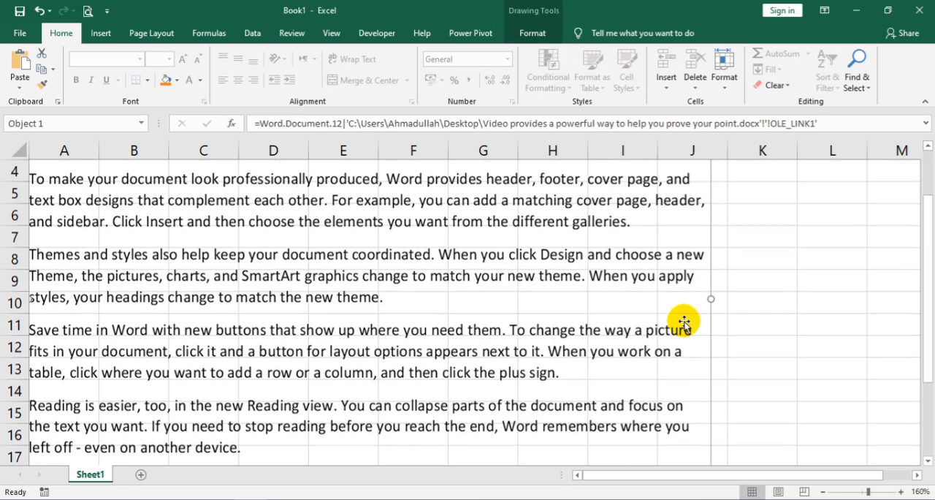
pyautogui.moveTo(711, 437); pyautogui.dragTo(336, 365)
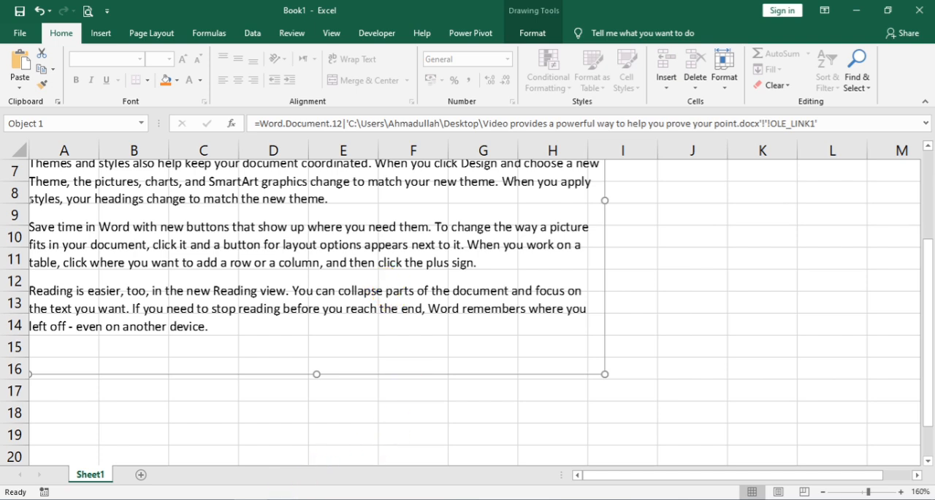
# Step: Switch to the source Word document and color all of its text red
pyautogui.click(289, 498)
pyautogui.click(352, 301)
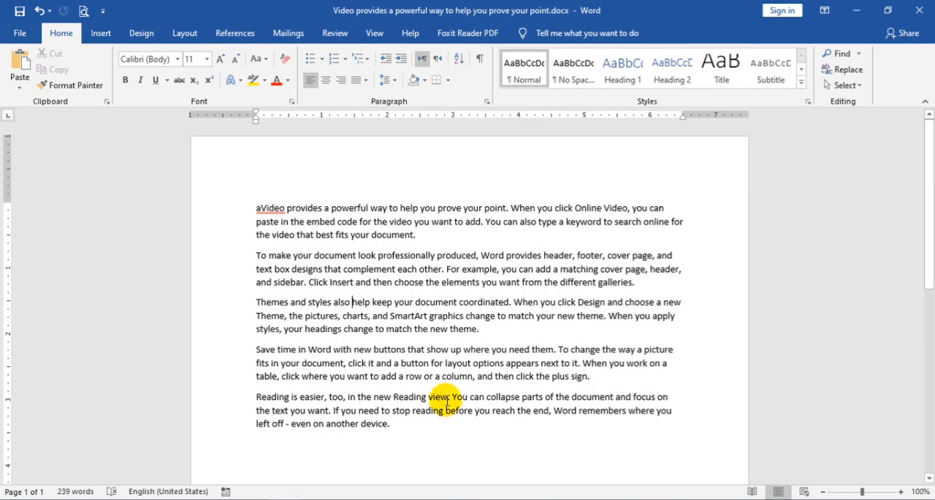
pyautogui.hotkey('ctrl', 'a')
pyautogui.click(277, 80)
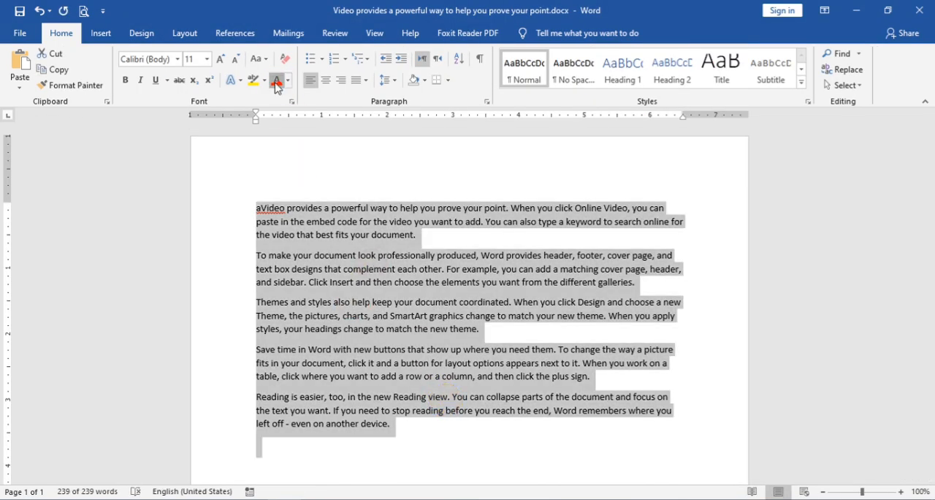
# Step: Format the selected text as bold Calibri Light at 22 pt
pyautogui.click(224, 62)
pyautogui.click(223, 62)
pyautogui.click(223, 62)
pyautogui.click(224, 61)
pyautogui.click(224, 61)
pyautogui.click(223, 61)
pyautogui.click(126, 78)
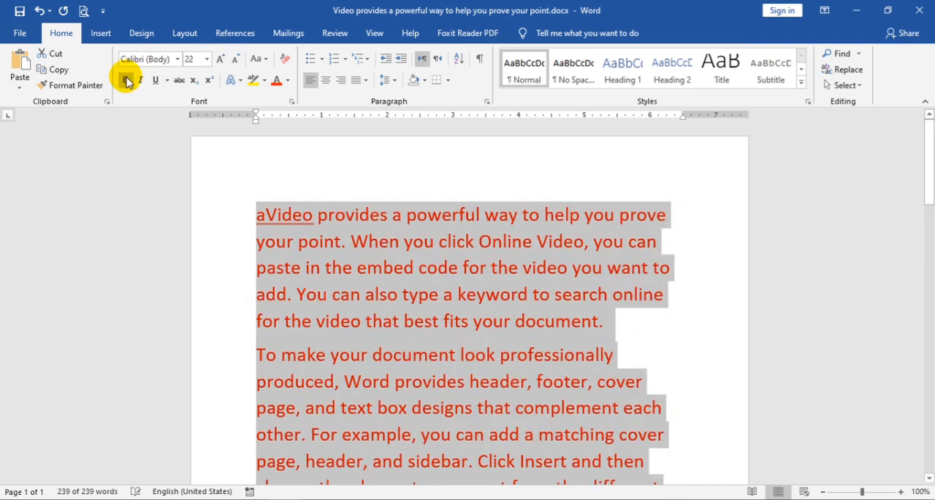
pyautogui.click(178, 59)
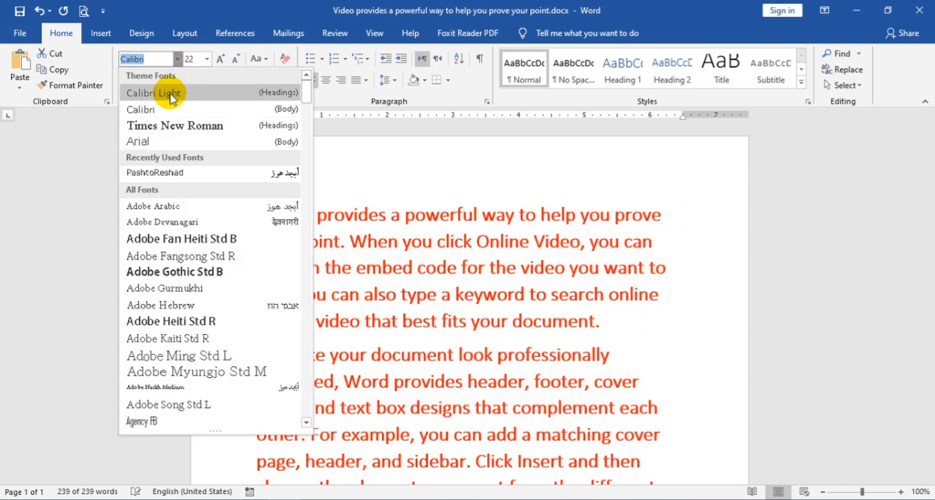
pyautogui.click(173, 99)
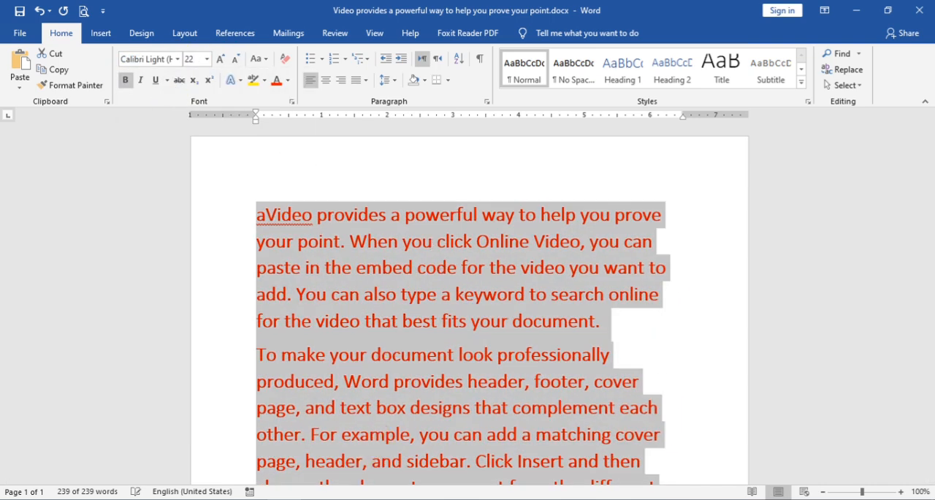
# Step: Switch back to Excel and update the values of the linked Word document through Edit Links
pyautogui.hotkey('alt', 'Tab')
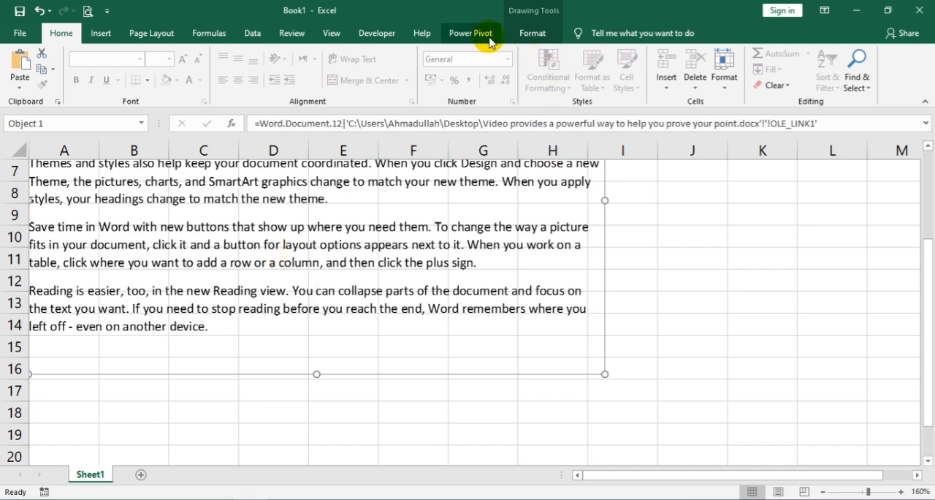
pyautogui.click(251, 34)
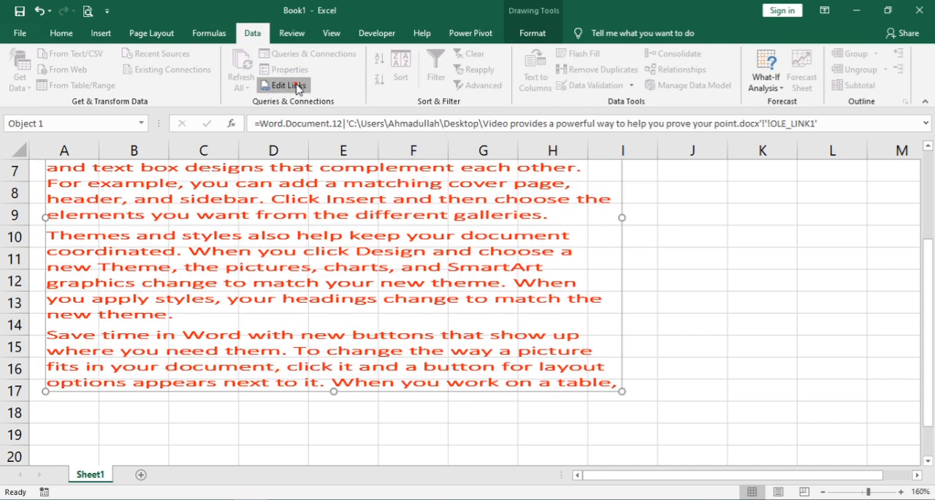
pyautogui.click(289, 85)
pyautogui.click(594, 256)
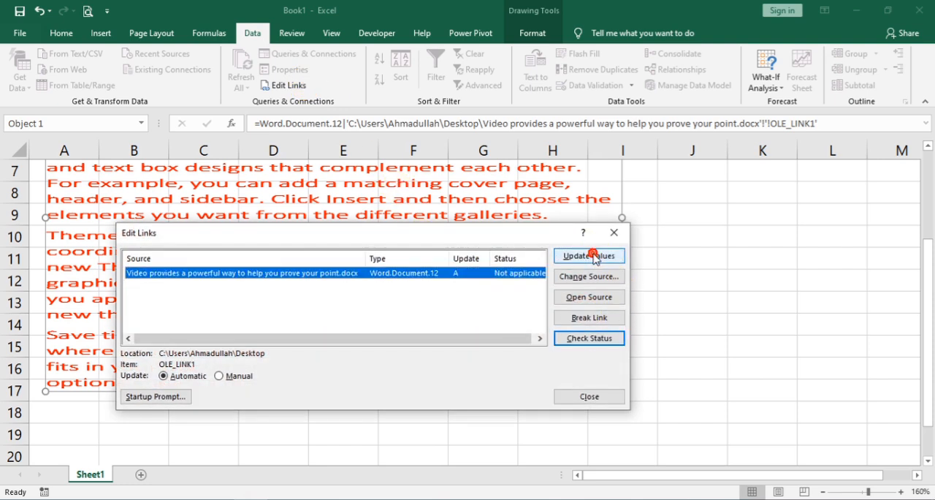
# Step: Open the link's source document for review, return to Excel, and inspect the Change Source path without changing it
pyautogui.click(588, 296)
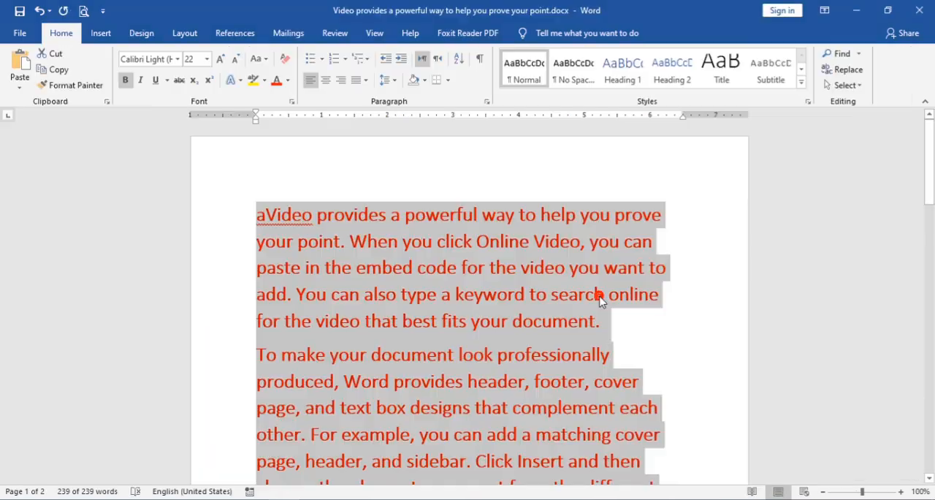
pyautogui.scroll(-10, 599, 292)
pyautogui.scroll(5, 392, 319)
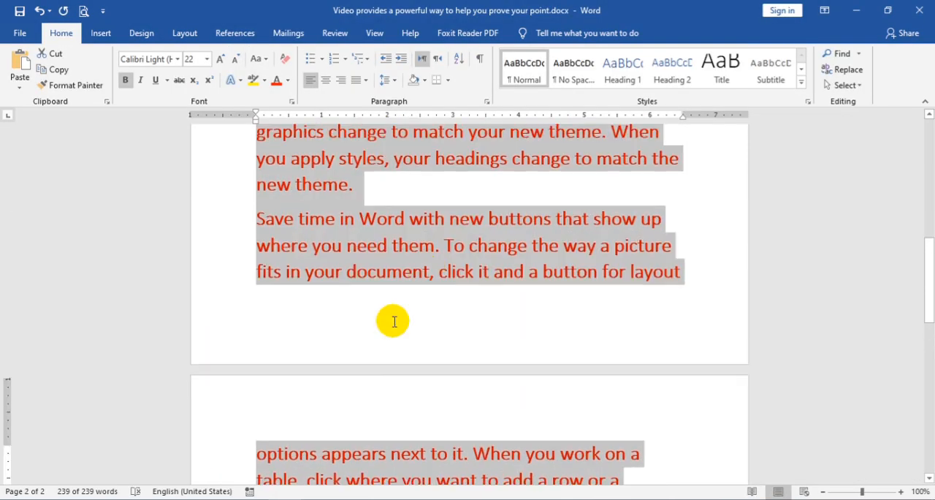
pyautogui.hotkey('alt', 'Tab')
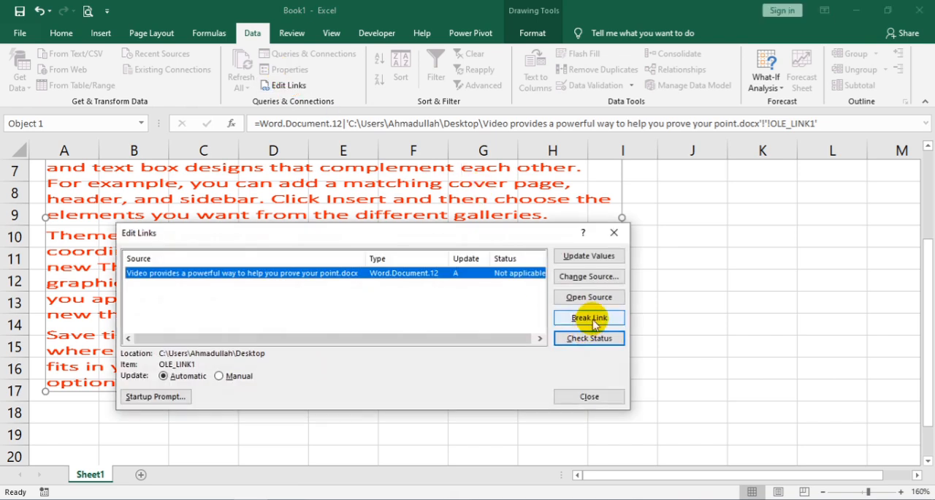
pyautogui.click(599, 276)
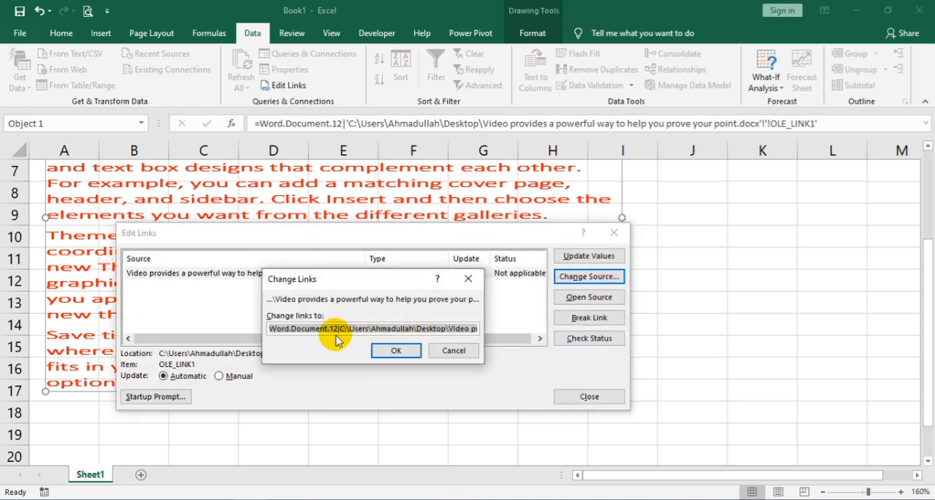
pyautogui.click(454, 351)
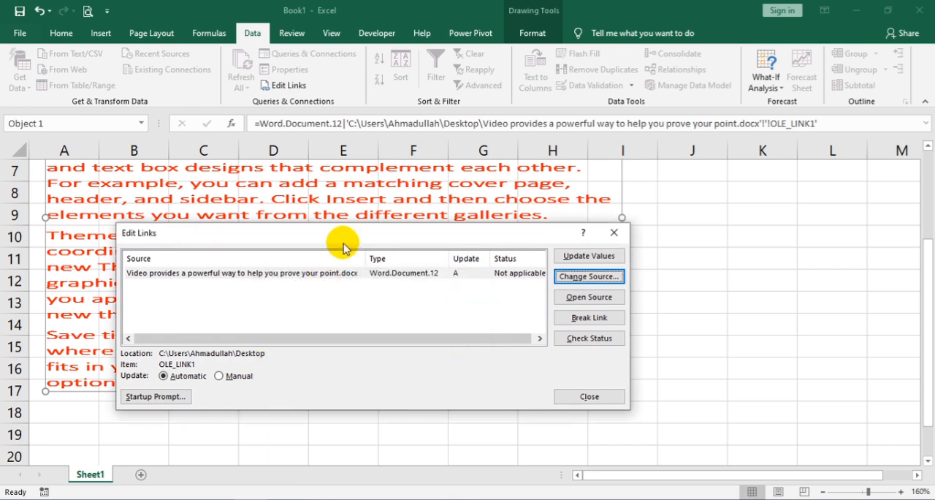
# Step: Set the Word document link to Manual update and close Edit Links
pyautogui.click(223, 377)
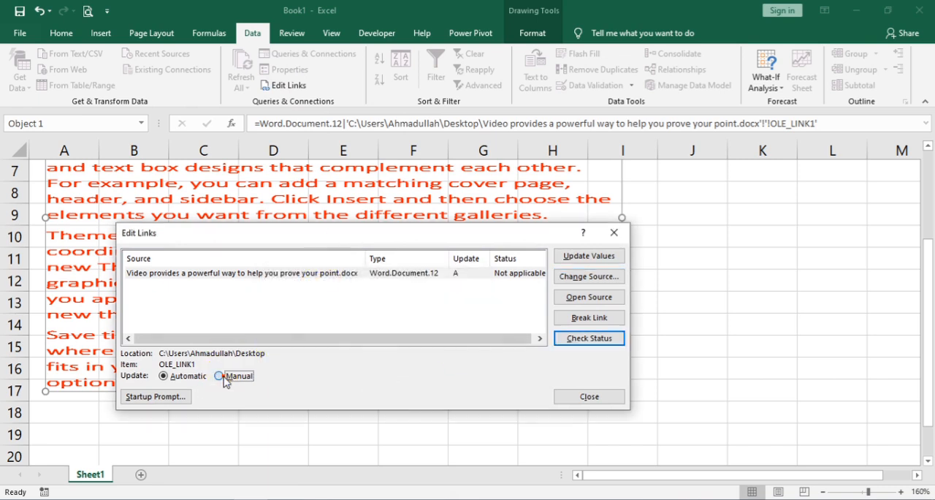
pyautogui.click(589, 396)
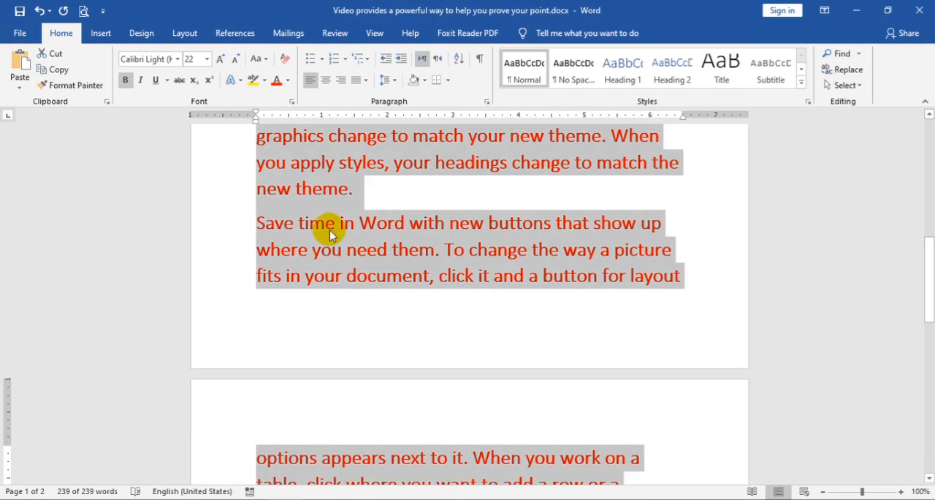
# Step: In the Word document, set the selected text's font color to Automatic and reduce its size to 12 pt
pyautogui.click(287, 81)
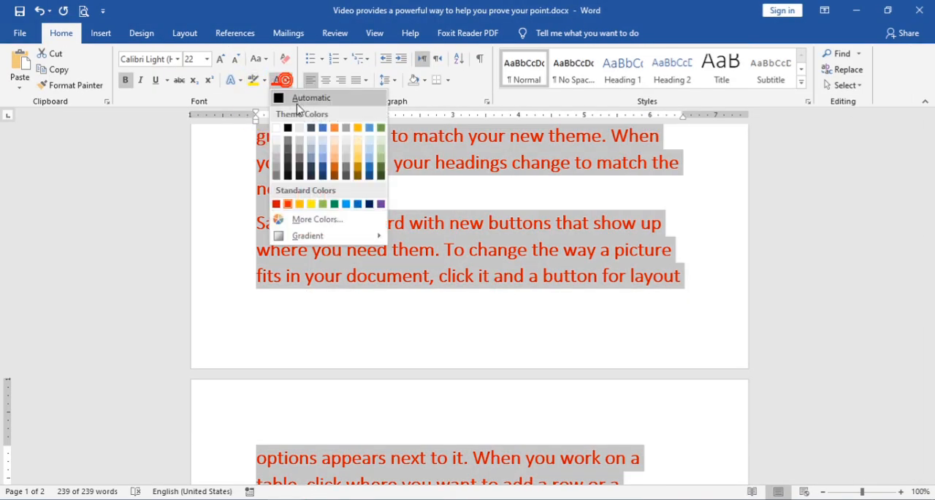
pyautogui.click(296, 101)
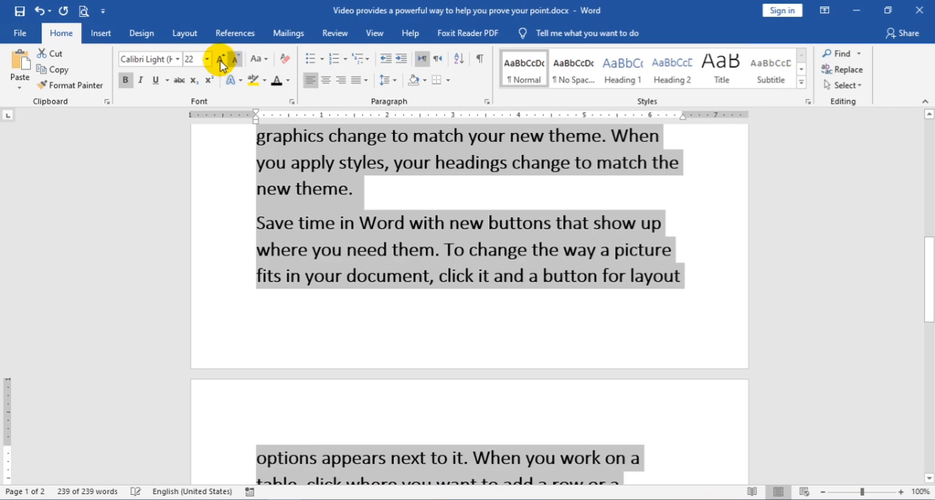
pyautogui.click(235, 66)
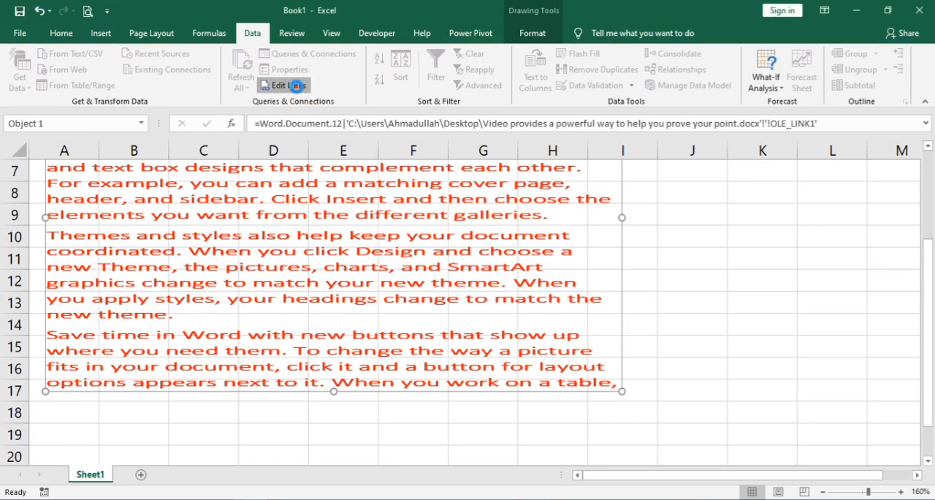
# Step: Update the manual link's values in Excel through Edit Links, check its status and close the dialog
pyautogui.click(296, 85)
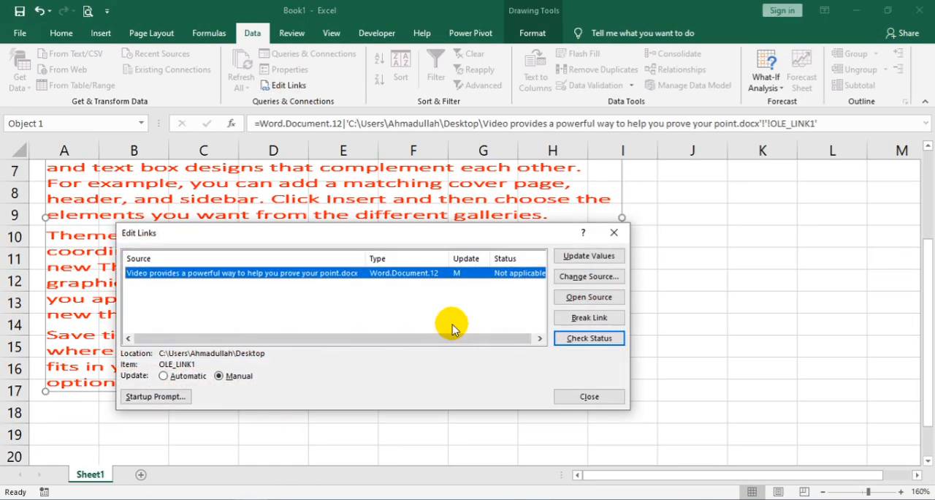
pyautogui.click(591, 256)
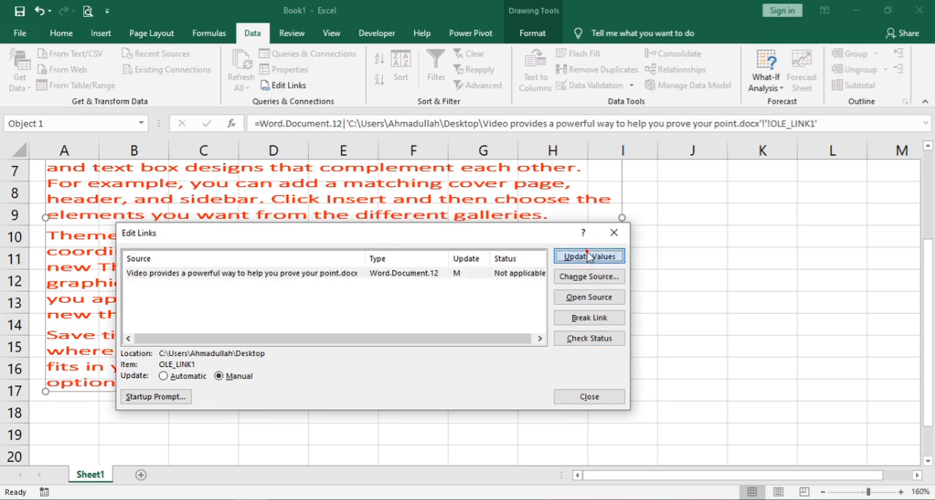
pyautogui.click(600, 340)
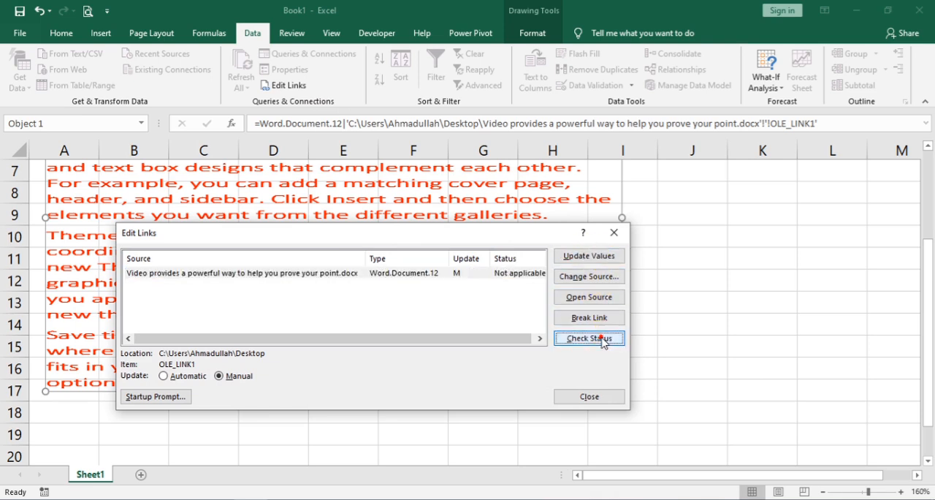
pyautogui.click(583, 259)
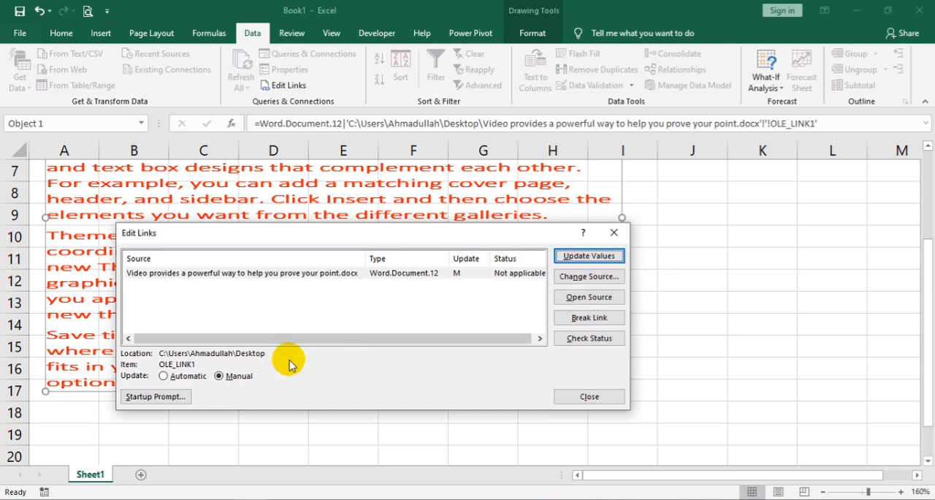
pyautogui.click(592, 395)
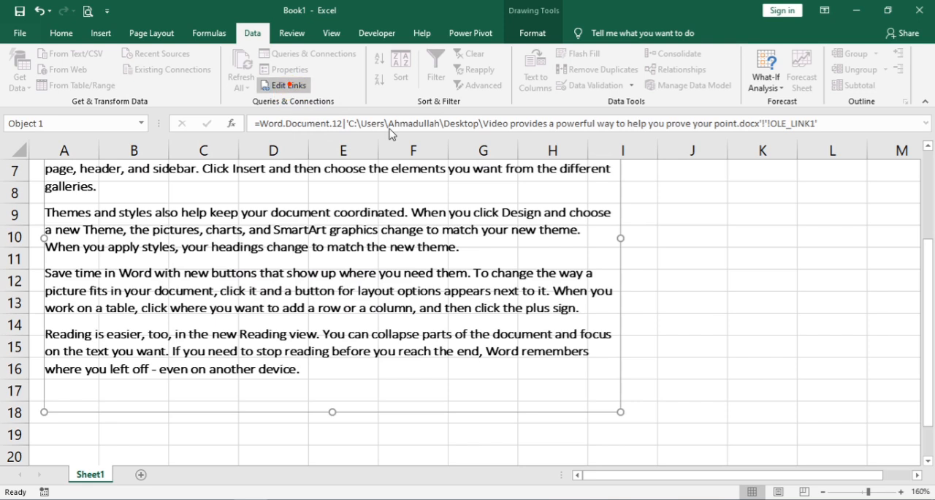
# Step: Set the Word document link to Automatic update in Edit Links
pyautogui.click(287, 85)
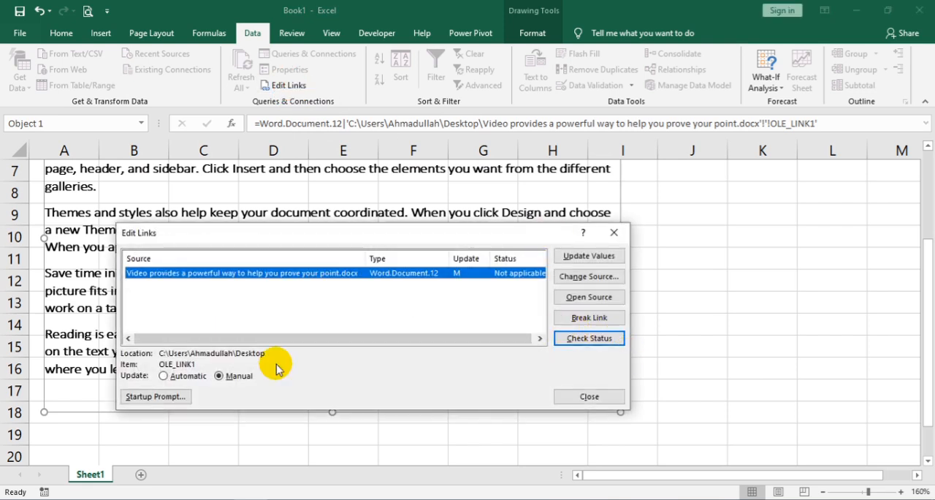
pyautogui.click(191, 376)
pyautogui.click(601, 396)
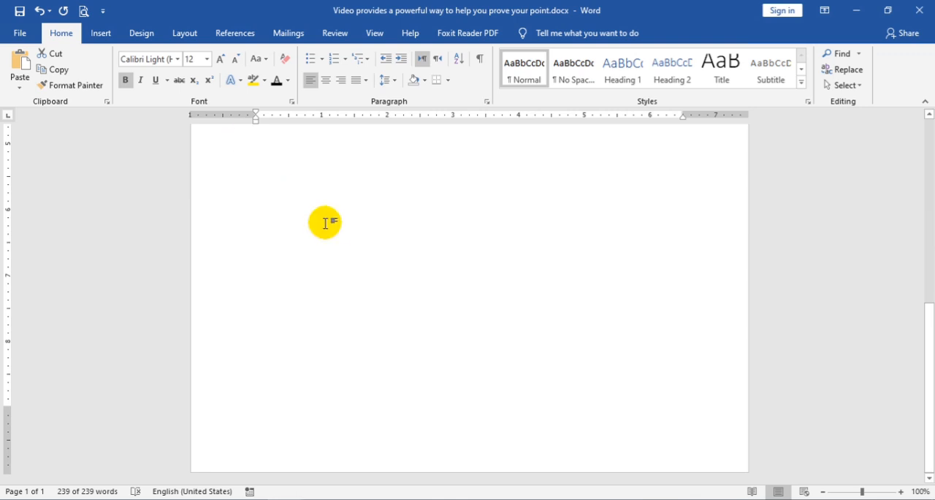
# Step: Color all of the text in the source Word document light blue
pyautogui.scroll(7, 311, 221)
pyautogui.click(288, 81)
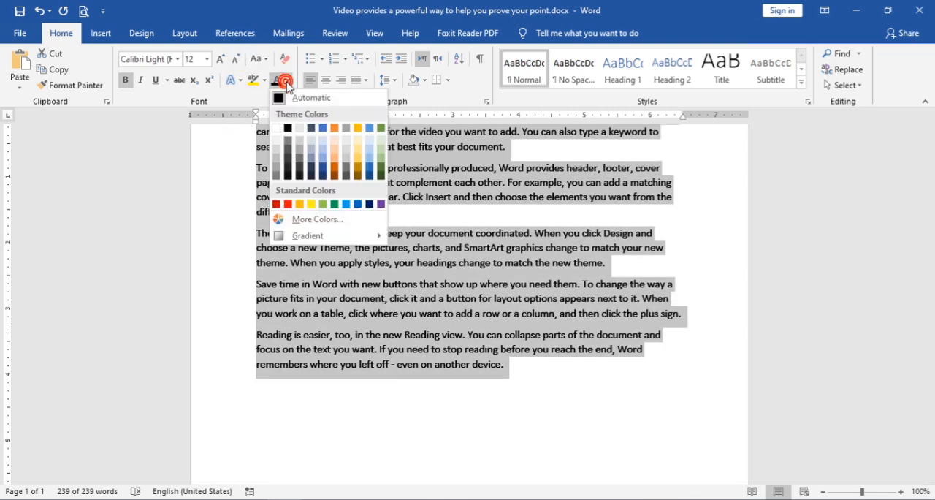
pyautogui.click(346, 207)
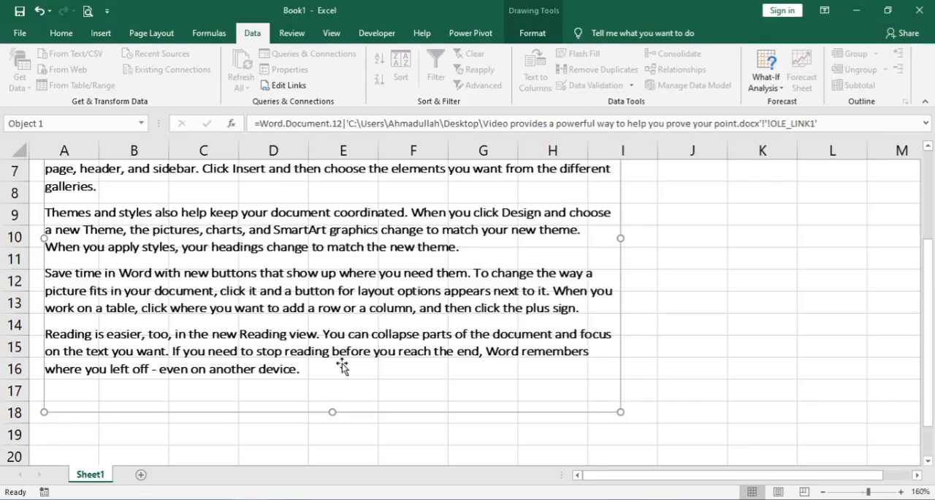
# Step: Return to Excel and refresh the linked text with Update Values in Edit Links
pyautogui.click(365, 276)
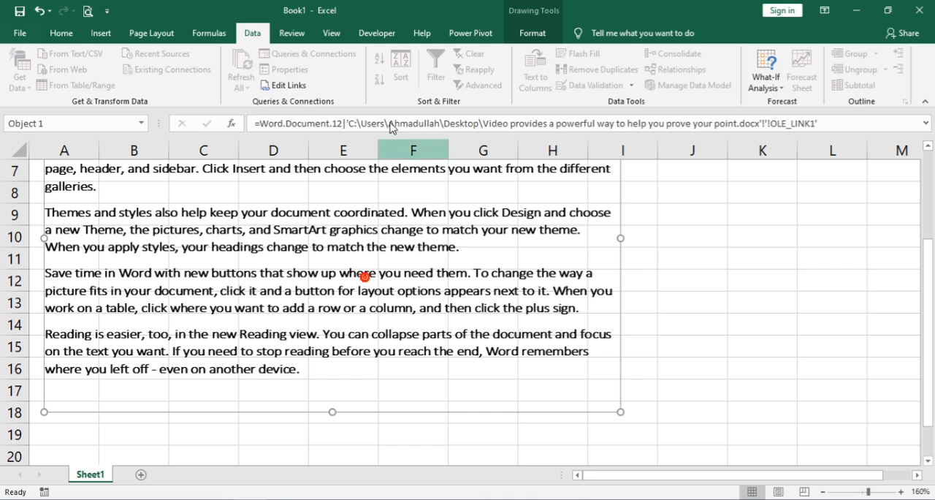
pyautogui.click(302, 82)
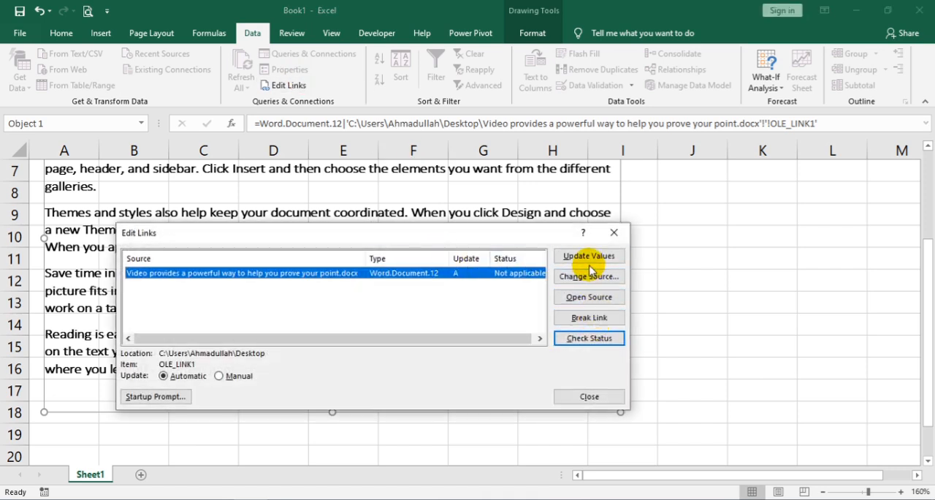
pyautogui.click(587, 257)
pyautogui.click(613, 232)
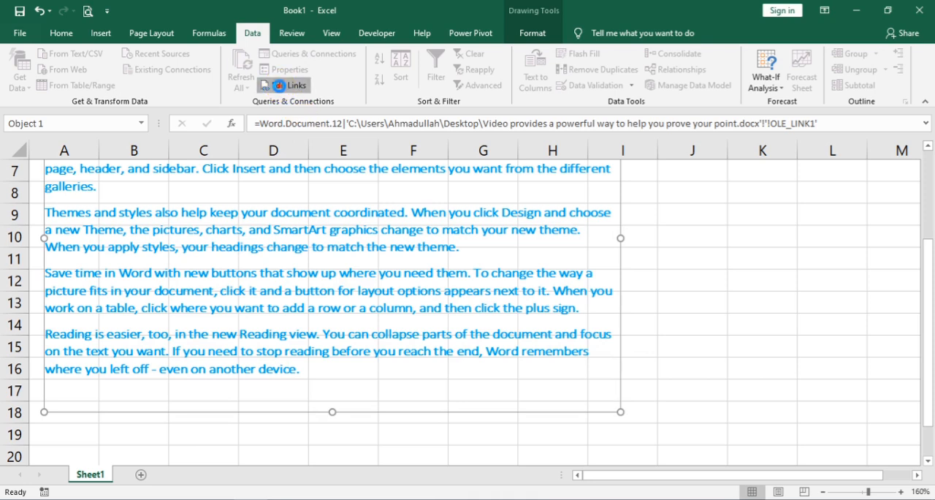
# Step: Break the link to the source Word document and close Edit Links
pyautogui.click(278, 85)
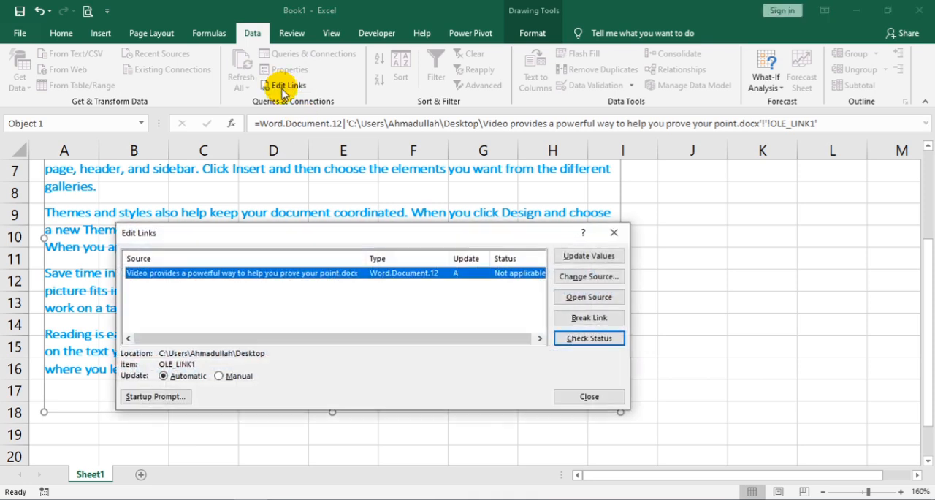
pyautogui.click(592, 319)
pyautogui.click(437, 290)
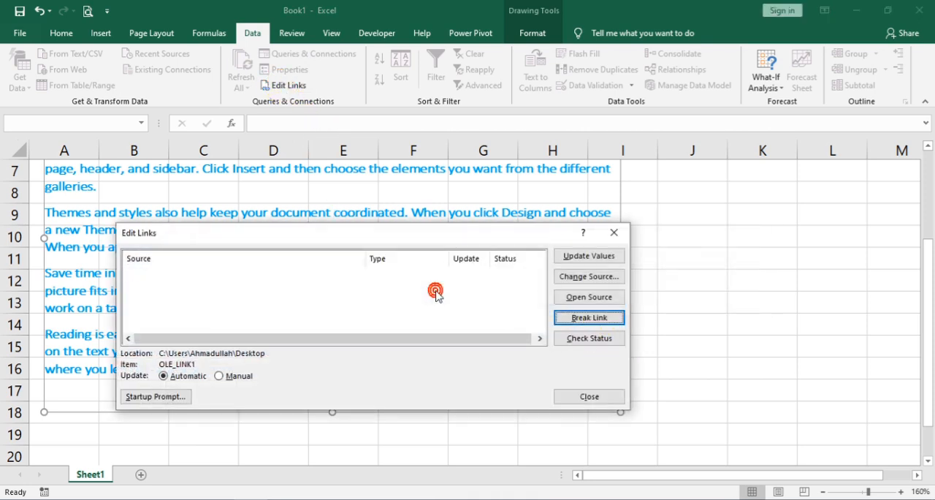
pyautogui.click(597, 394)
# Step: Move the unlinked text picture down the sheet until its left edge is near the boundary of columns A and B
pyautogui.moveTo(386, 257); pyautogui.dragTo(395, 274)
pyautogui.rightClick(395, 274)
pyautogui.click(349, 267)
pyautogui.moveTo(406, 251); pyautogui.dragTo(442, 299)
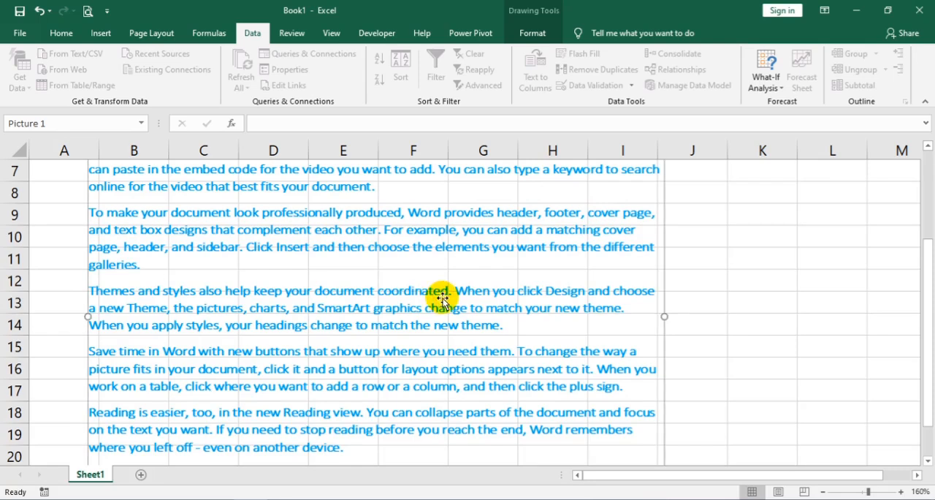
# Step: Close the Book1 workbook without saving and open the recent workbook file.xlsx from the Desktop
pyautogui.hotkey('ctrl', 'w')
pyautogui.click(465, 273)
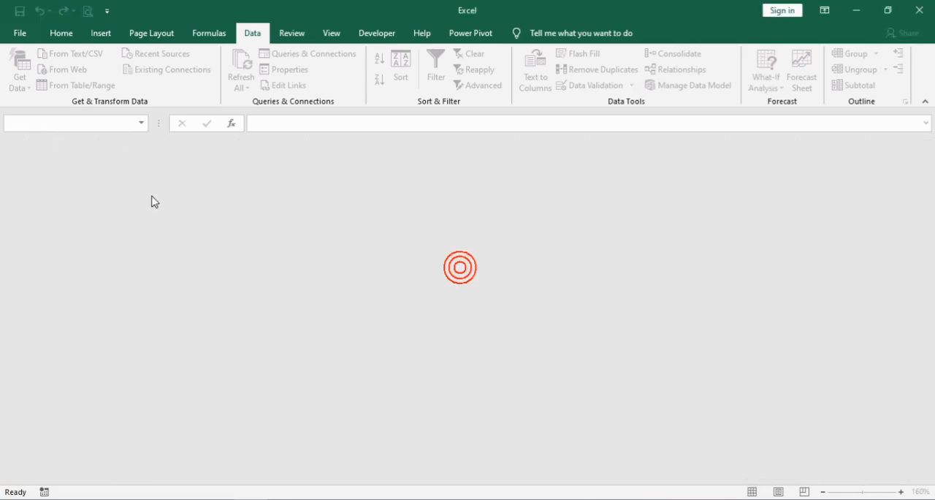
pyautogui.hotkey('ctrl', 'o')
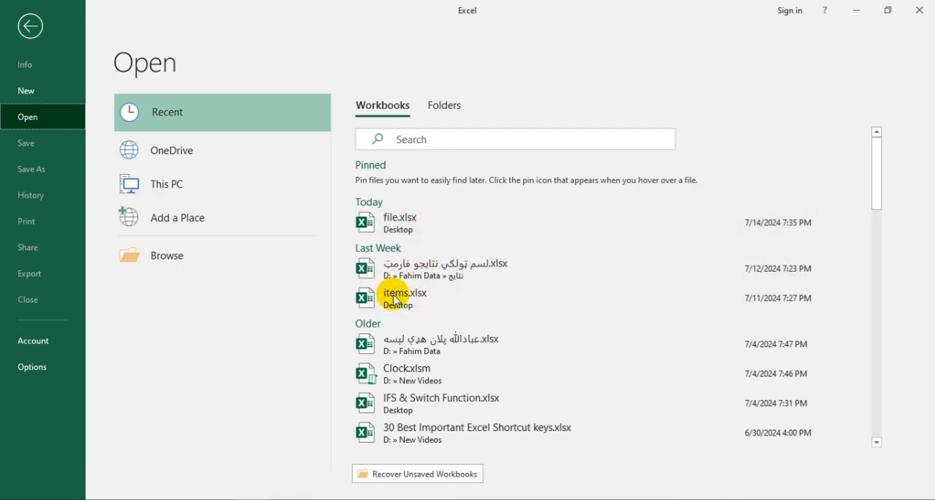
pyautogui.click(415, 226)
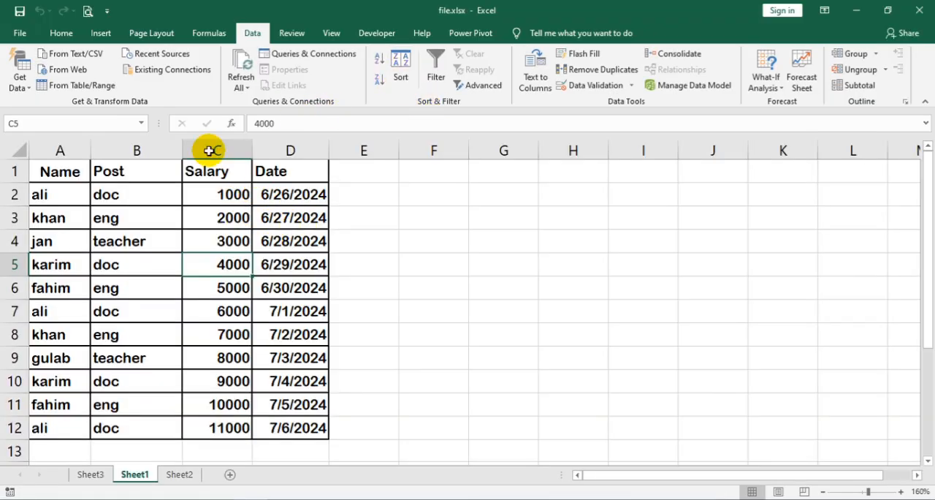
# Step: Sort the table A1:D12 by Name alternately A to Z and Z to A, ending with A to Z
pyautogui.moveTo(35, 171); pyautogui.dragTo(279, 426)
pyautogui.click(380, 60)
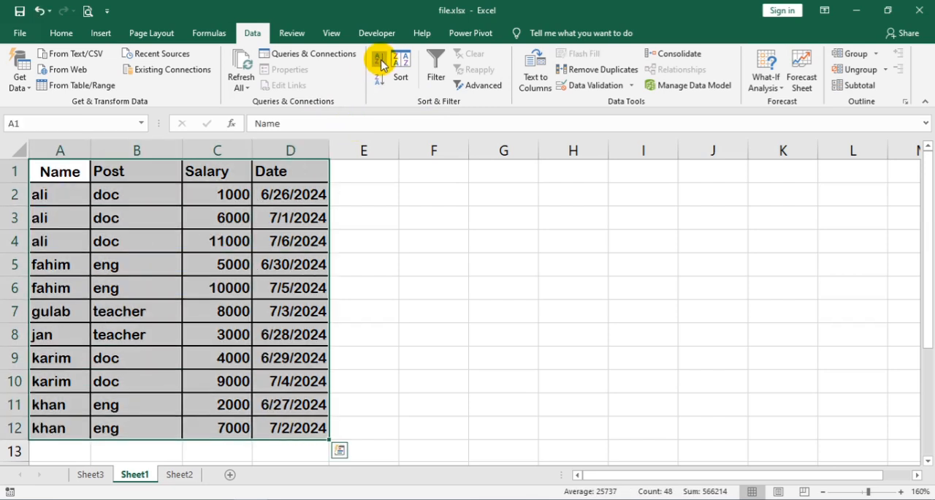
pyautogui.click(379, 79)
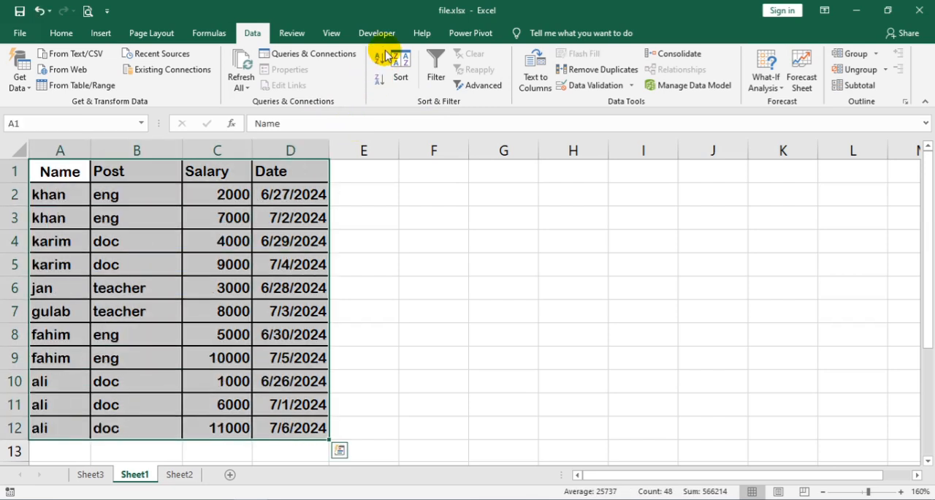
pyautogui.click(380, 62)
pyautogui.click(379, 78)
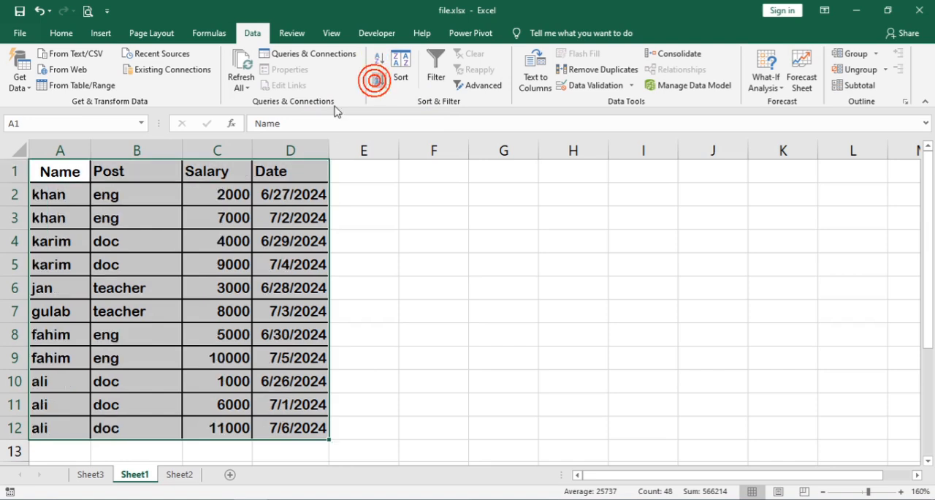
pyautogui.click(377, 58)
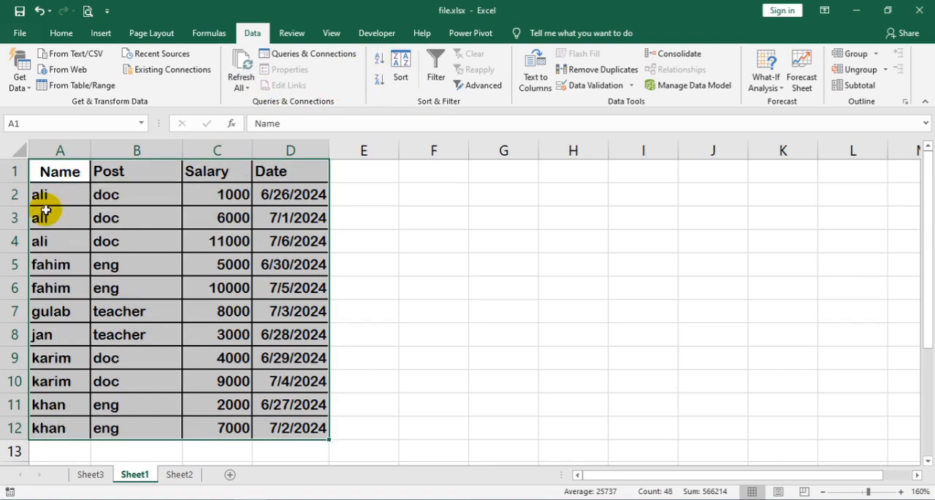
# Step: Review the custom sort options for the table and close the Sort dialog without sorting
pyautogui.click(409, 73)
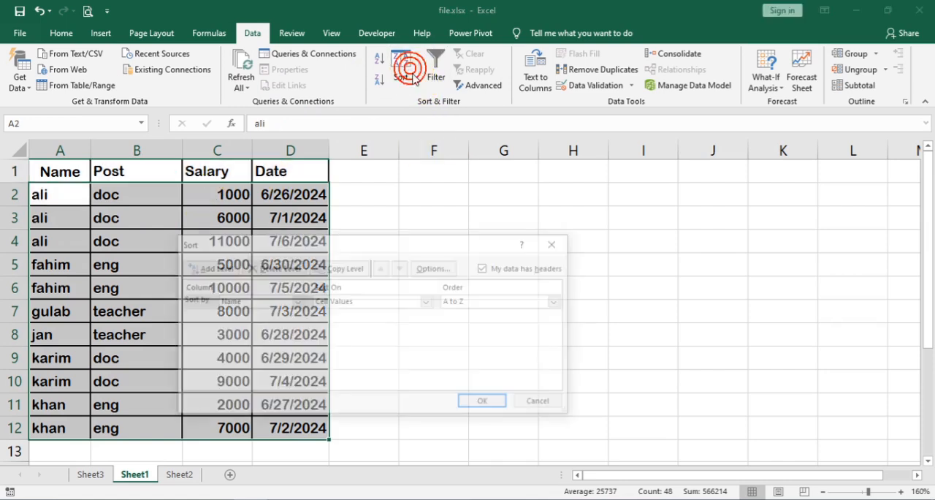
pyautogui.click(541, 404)
pyautogui.click(61, 33)
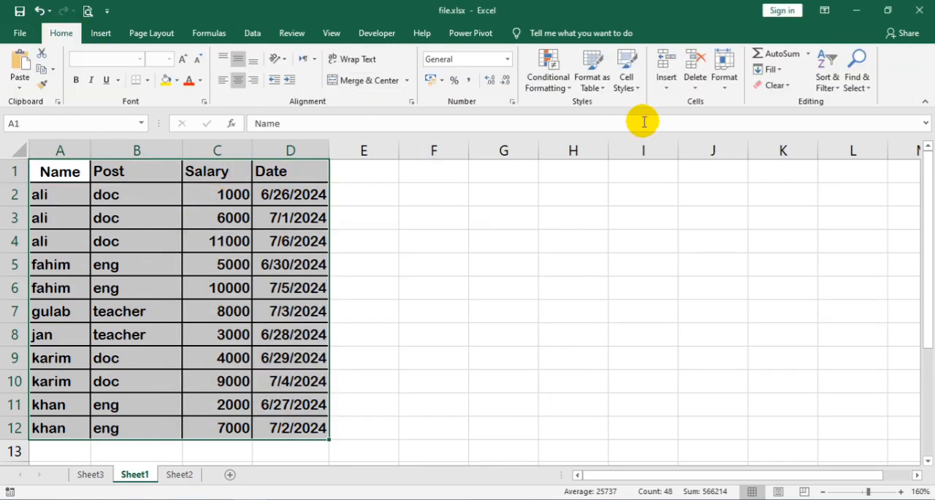
pyautogui.click(864, 89)
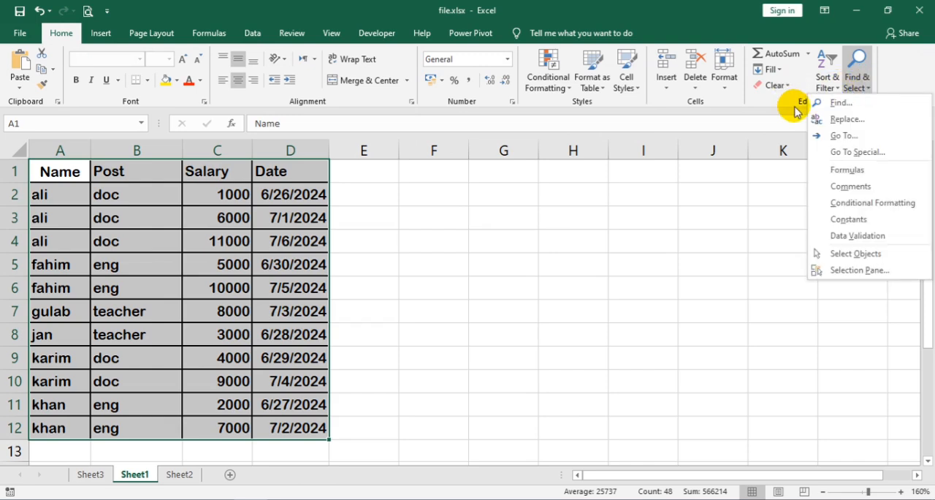
pyautogui.click(839, 87)
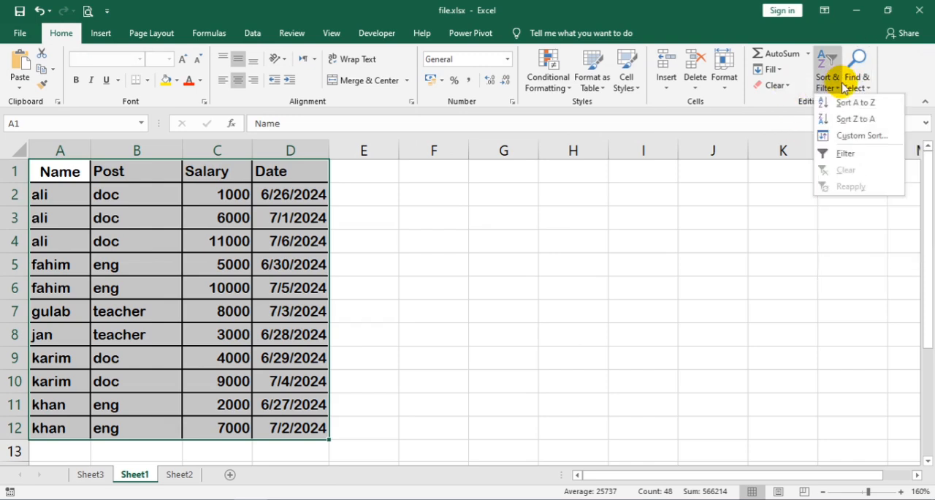
pyautogui.click(861, 135)
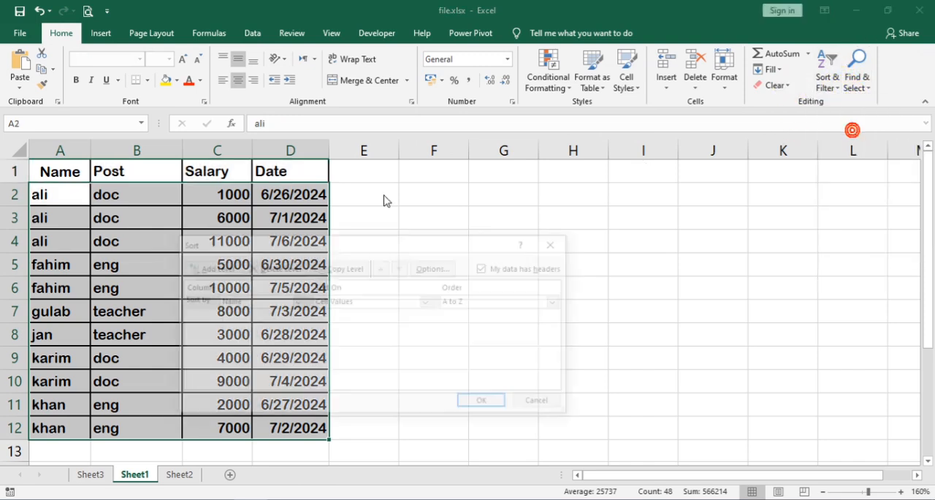
pyautogui.click(557, 244)
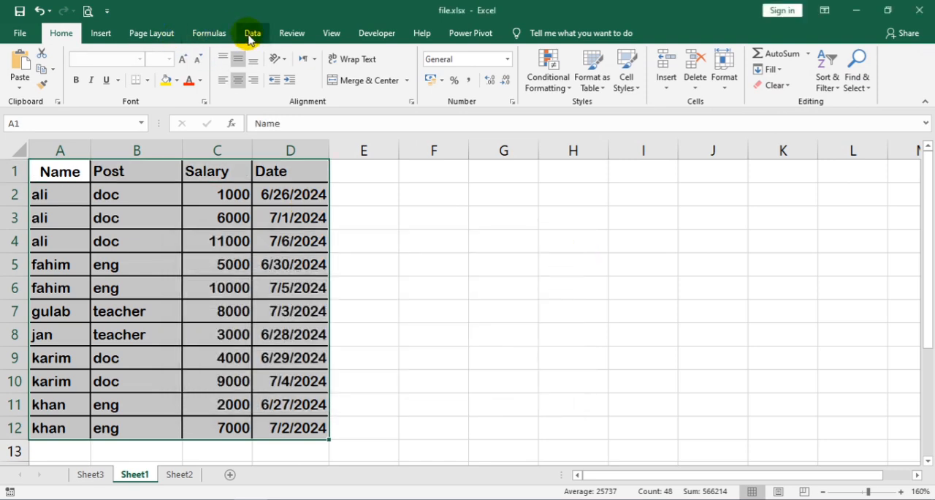
# Step: Add filters to the table headers and show only the rows of the first two names in the Name column
pyautogui.click(250, 35)
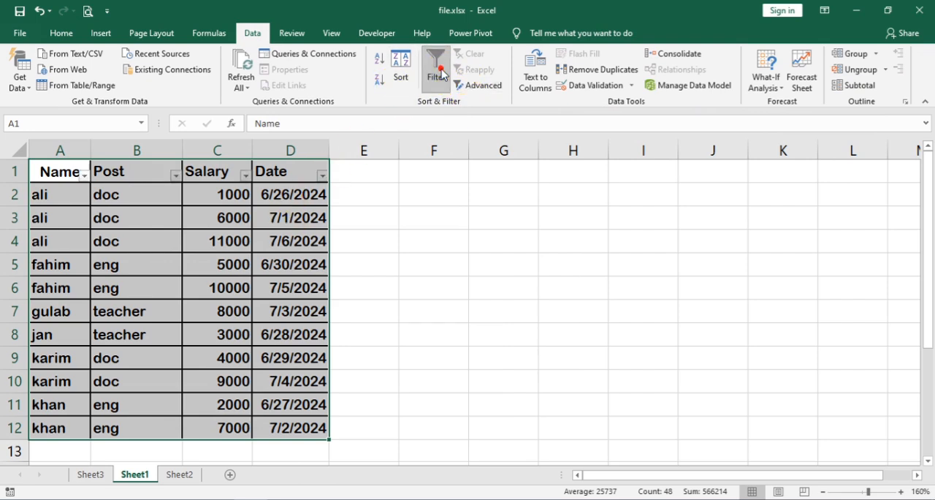
pyautogui.click(225, 250)
pyautogui.click(80, 179)
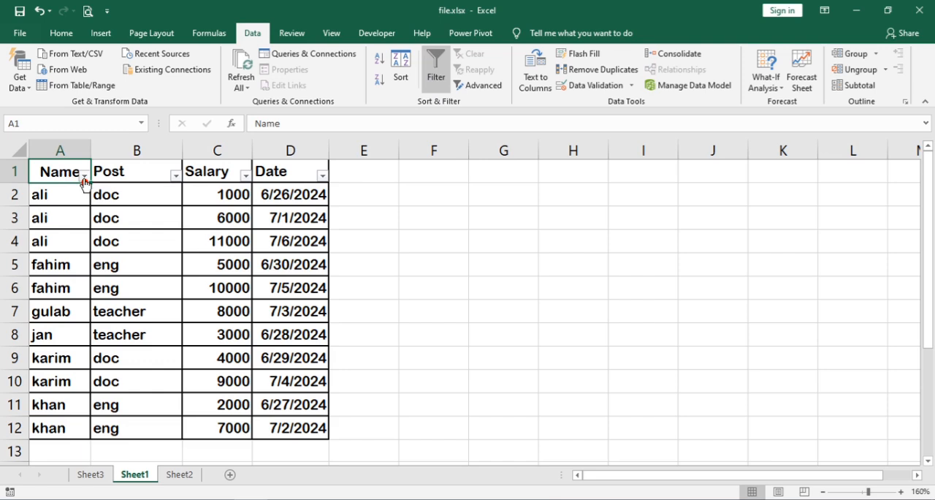
pyautogui.click(85, 176)
pyautogui.click(120, 310)
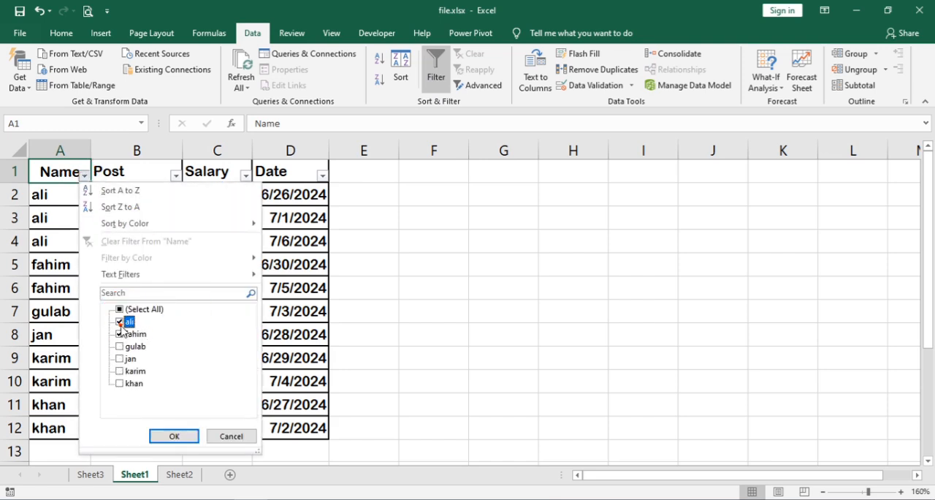
pyautogui.click(173, 437)
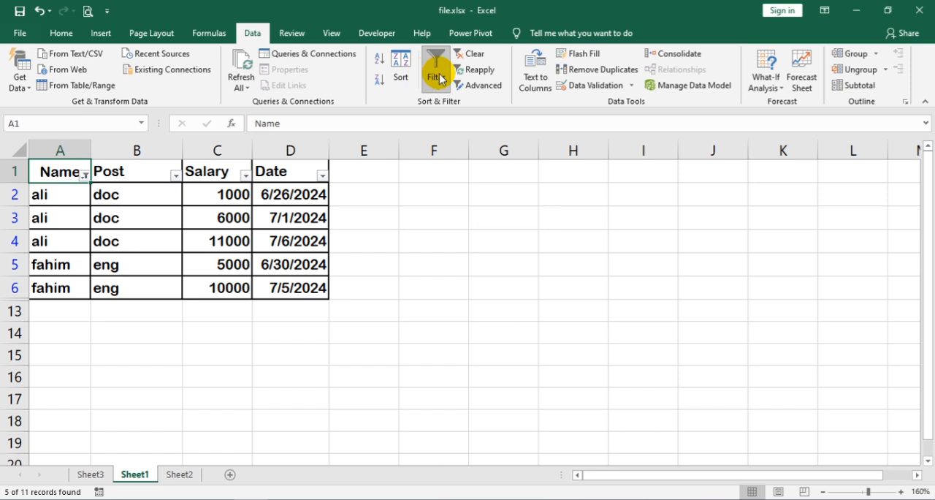
# Step: Clear the Name filter and sort the Salary column from largest to smallest
pyautogui.click(482, 60)
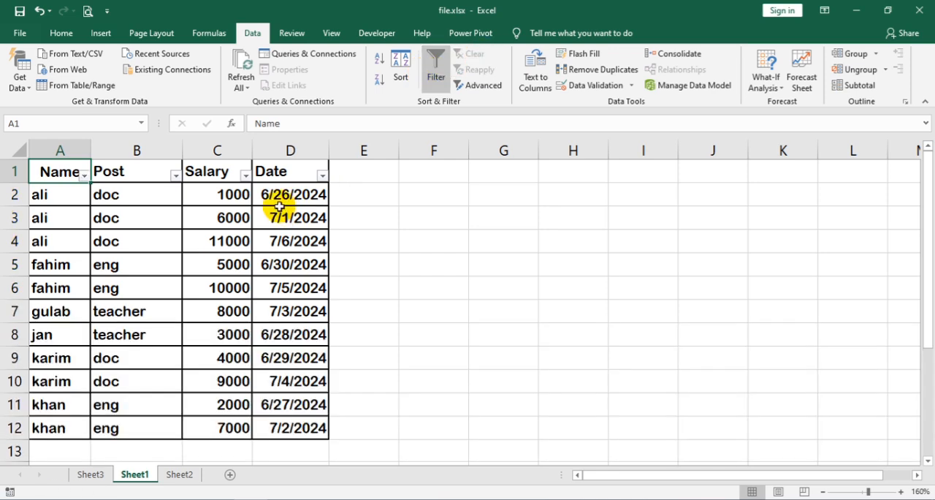
pyautogui.click(239, 196)
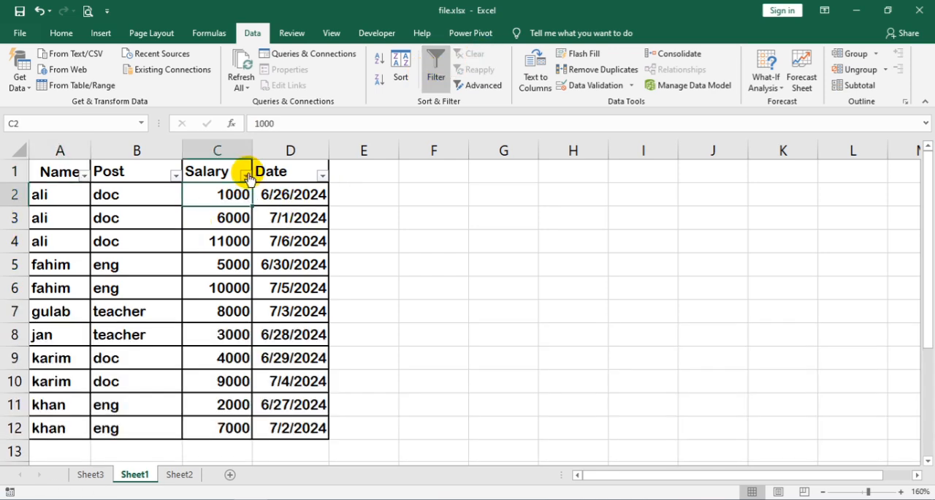
pyautogui.click(246, 175)
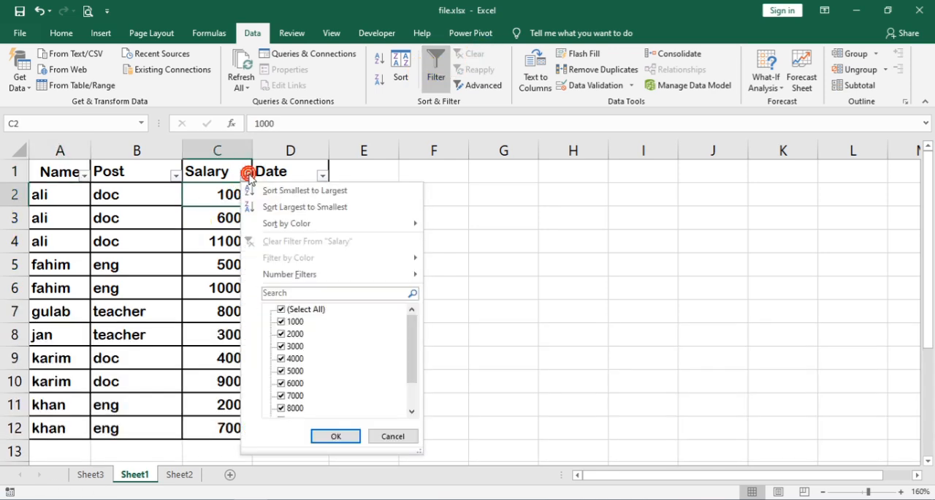
pyautogui.click(293, 207)
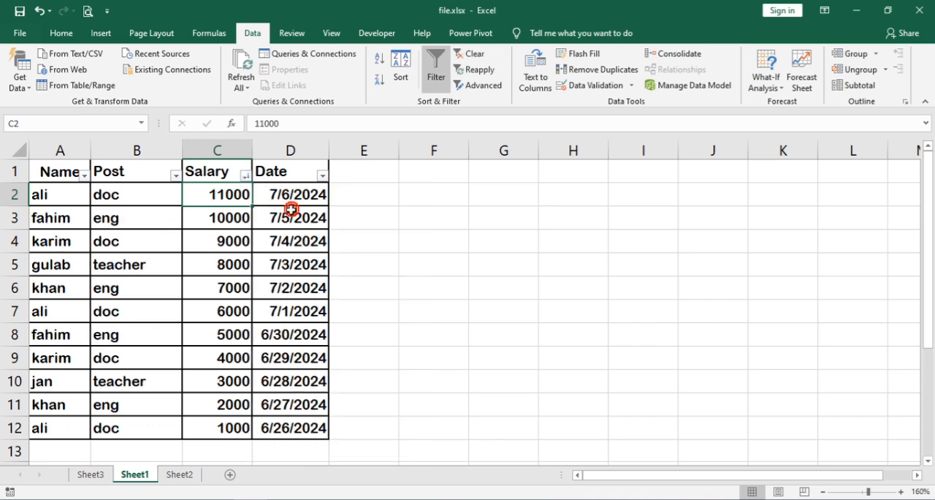
# Step: Set the salary in cell C12 to 1230000 and reapply the Salary sort
pyautogui.click(207, 426)
pyautogui.write('123')
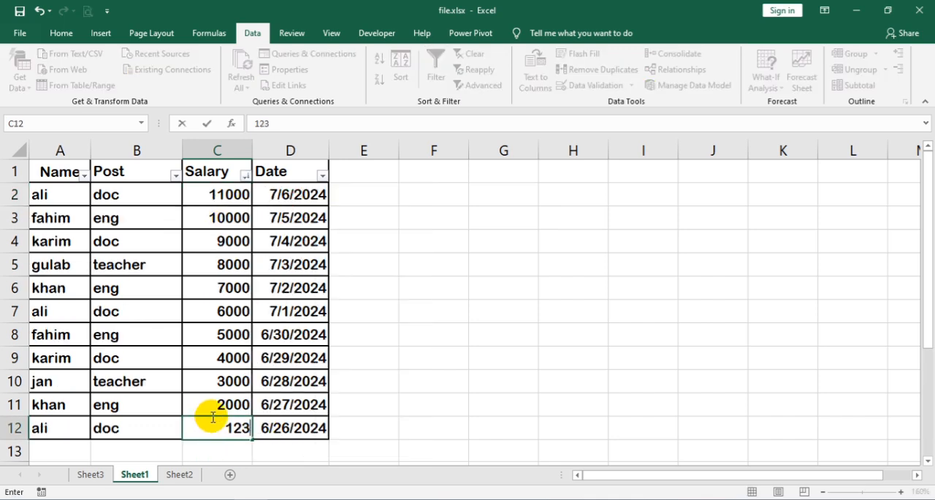
pyautogui.press('Return')
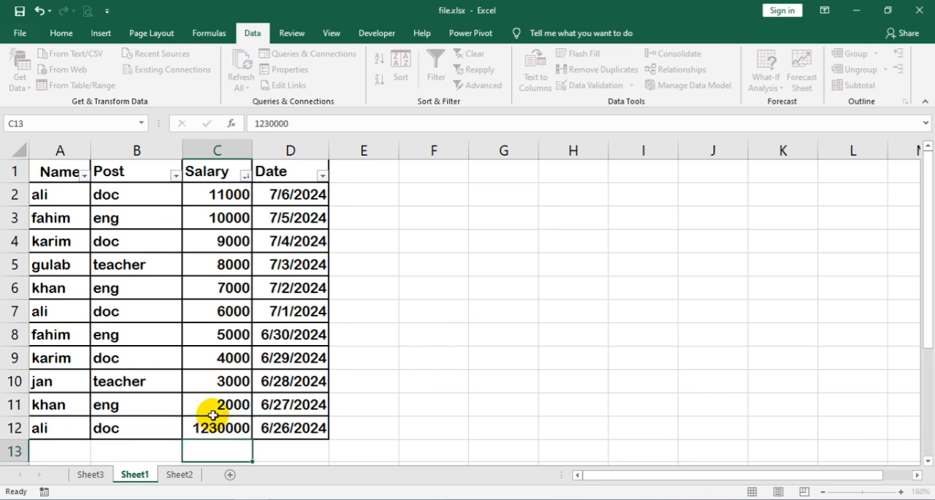
pyautogui.click(232, 389)
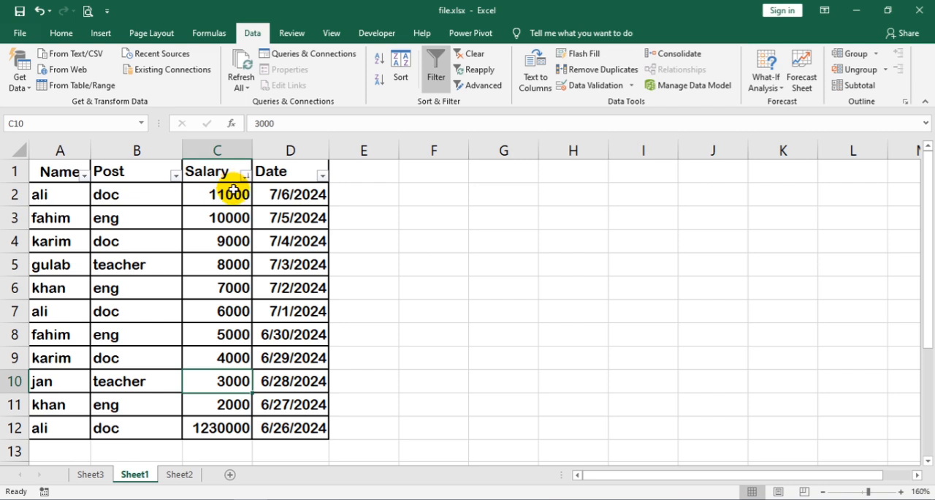
pyautogui.click(485, 86)
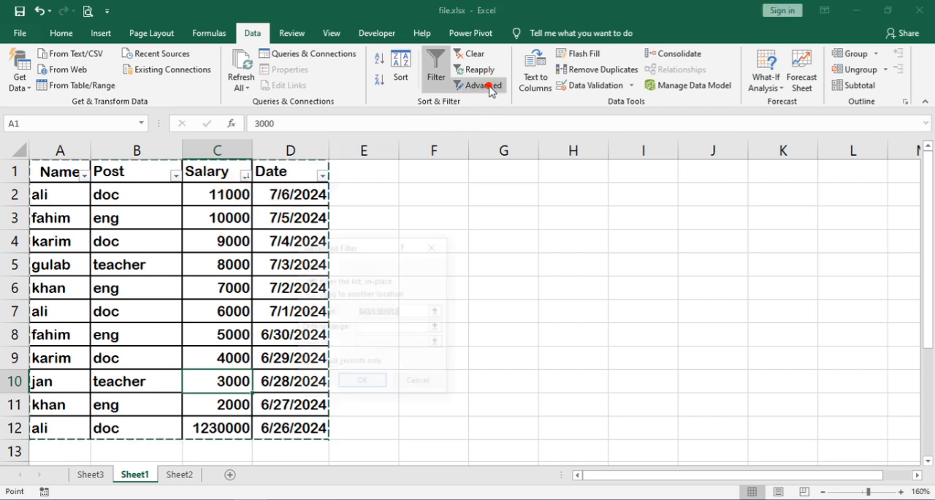
pyautogui.click(433, 246)
pyautogui.click(472, 69)
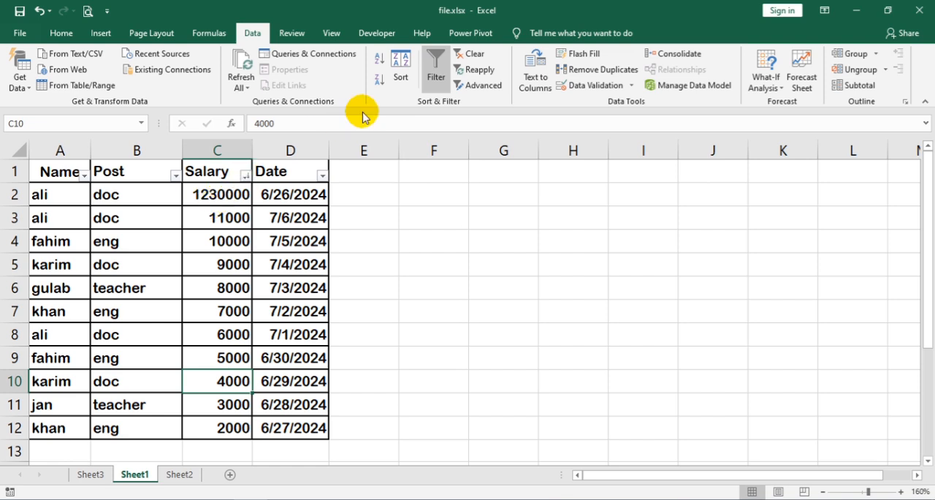
# Step: Turn off the header filters on the table and take a brief look at the Advanced Filter options
pyautogui.click(440, 79)
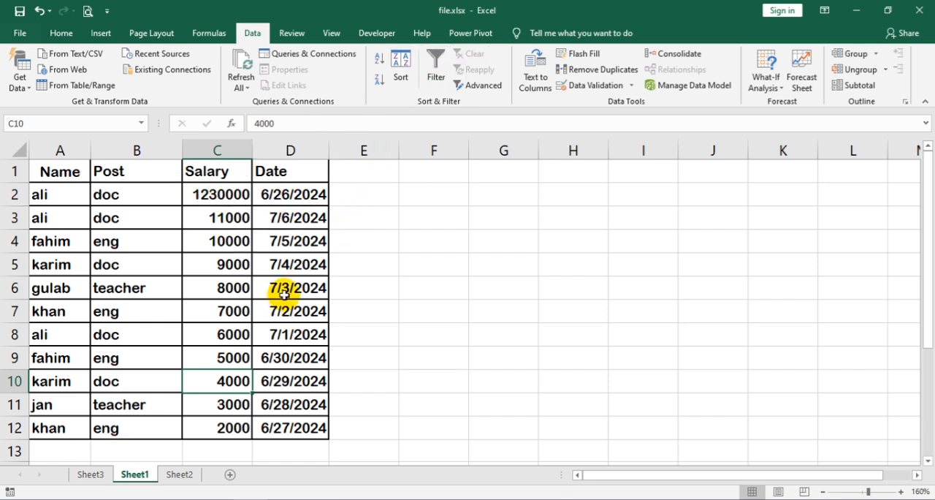
pyautogui.click(482, 86)
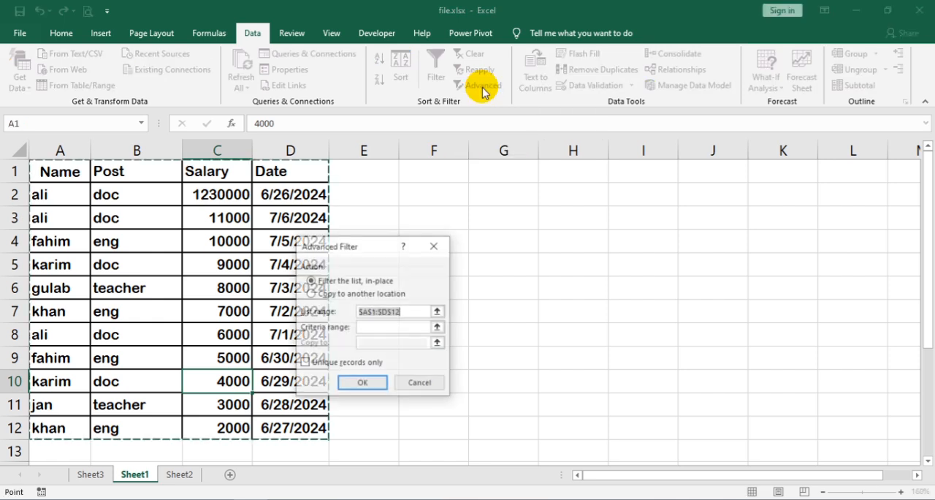
pyautogui.click(437, 245)
# Step: Copy the table's header row and first record, A1:D2, to the area starting at F1
pyautogui.moveTo(56, 172); pyautogui.dragTo(307, 191)
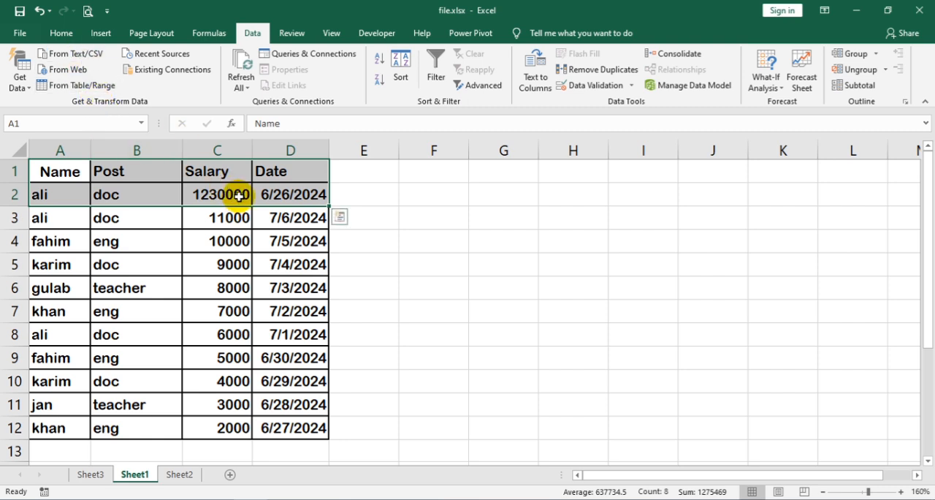
pyautogui.hotkey('ctrl', 'c')
pyautogui.click(434, 170)
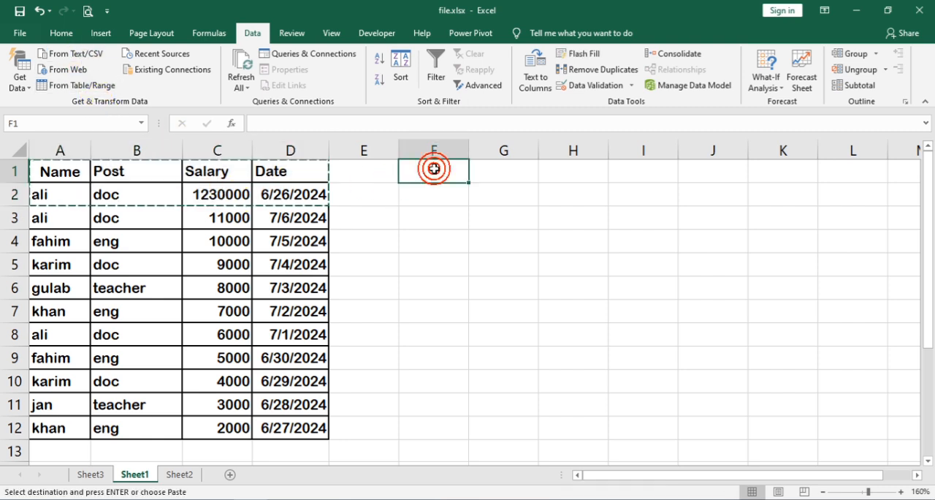
pyautogui.hotkey('ctrl', 'v')
# Step: Copy the headers in F1:I1 to row 4, starting at cell F4
pyautogui.moveTo(431, 171); pyautogui.dragTo(635, 171)
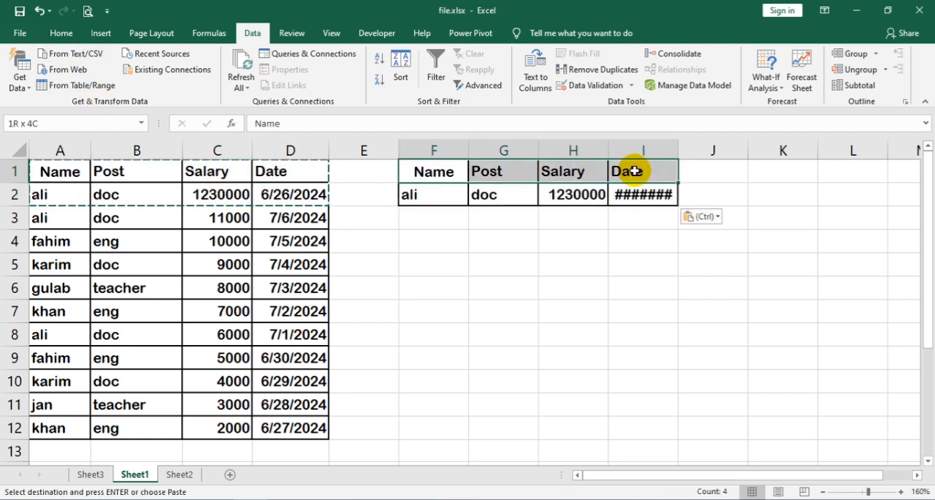
pyautogui.hotkey('ctrl', 'c')
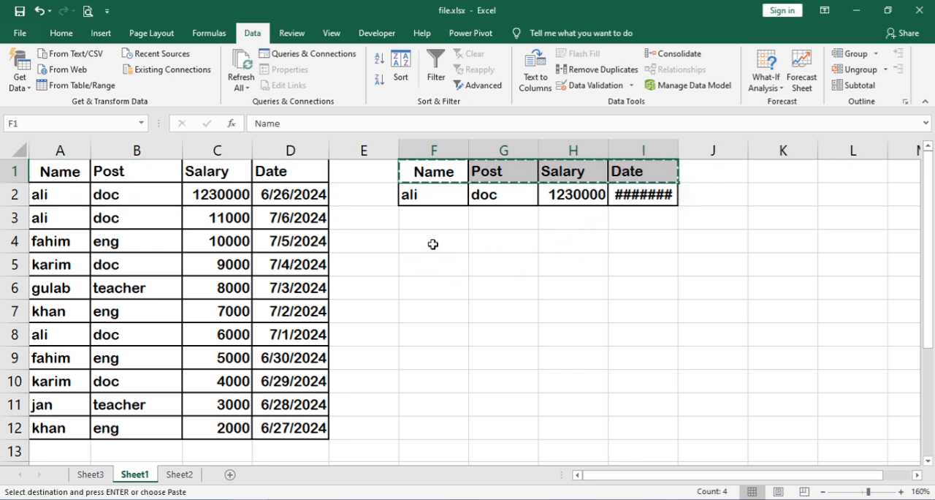
pyautogui.click(432, 243)
pyautogui.hotkey('ctrl', 'v')
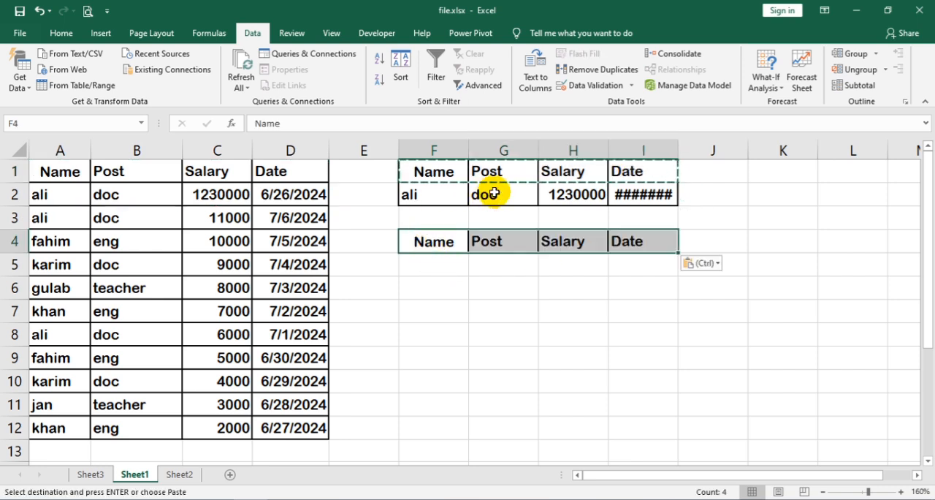
# Step: Start an Advanced Filter on the salary table with list range A1:D12 and criteria range F1:I2
pyautogui.click(188, 244)
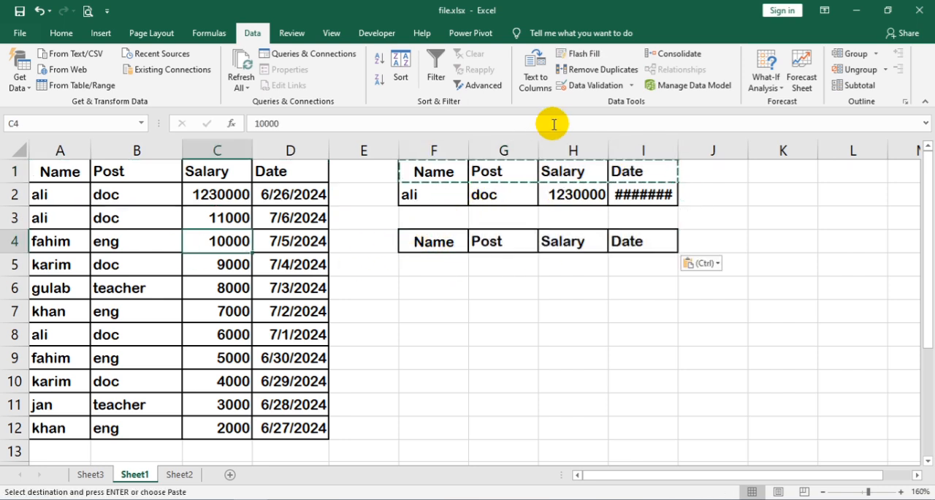
pyautogui.click(478, 84)
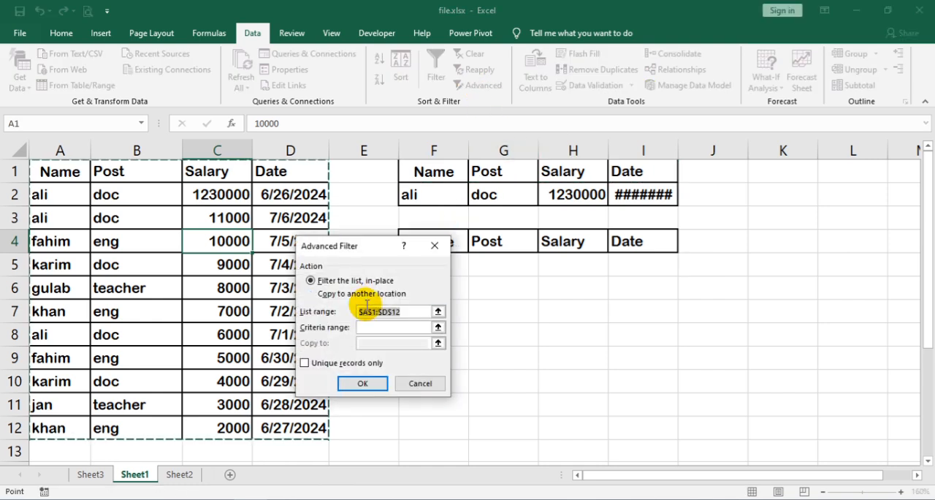
pyautogui.moveTo(62, 171); pyautogui.dragTo(278, 429)
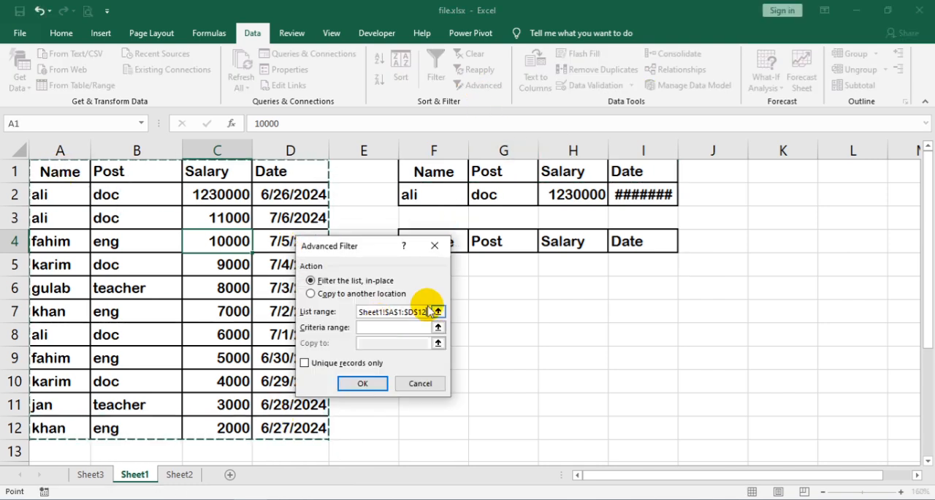
pyautogui.click(395, 327)
pyautogui.moveTo(451, 170); pyautogui.dragTo(632, 195)
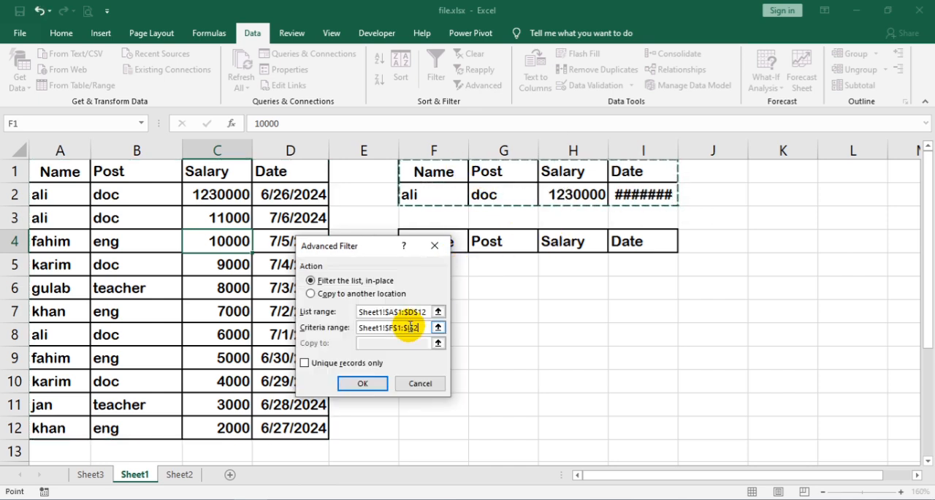
# Step: Run the Advanced Filter so that it copies unique records only to another location, F4:I19
pyautogui.click(352, 293)
pyautogui.click(403, 344)
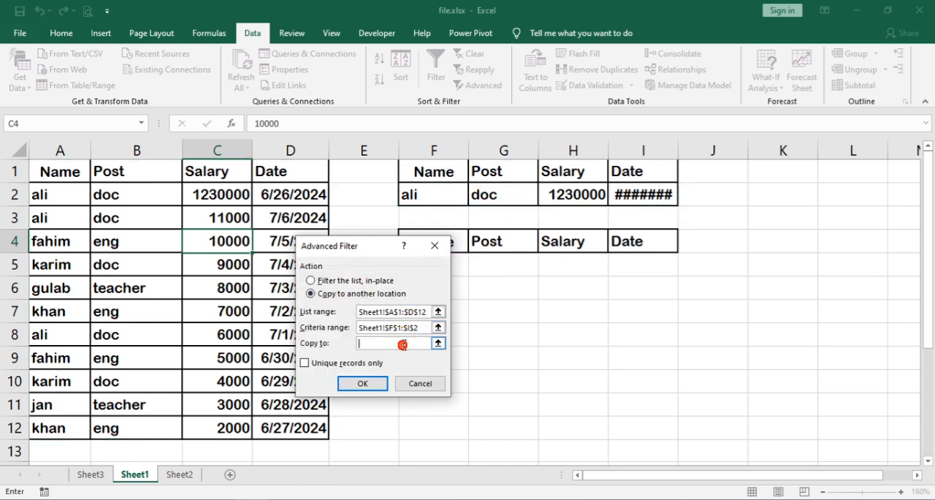
pyautogui.moveTo(462, 240); pyautogui.dragTo(657, 468)
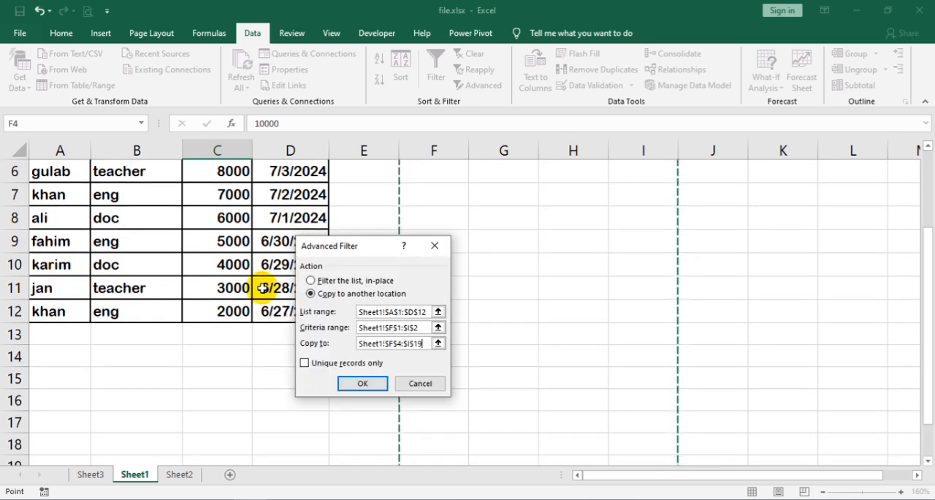
pyautogui.click(335, 363)
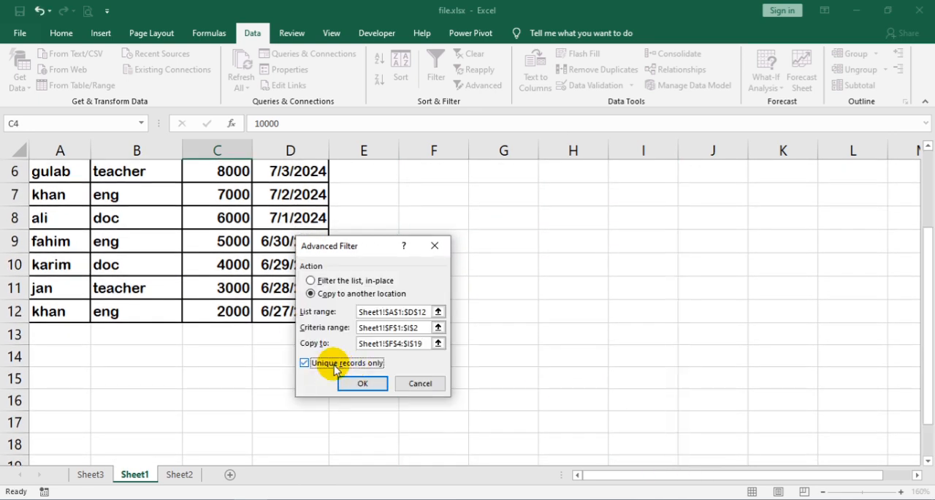
pyautogui.click(361, 383)
pyautogui.scroll(2, 524, 320)
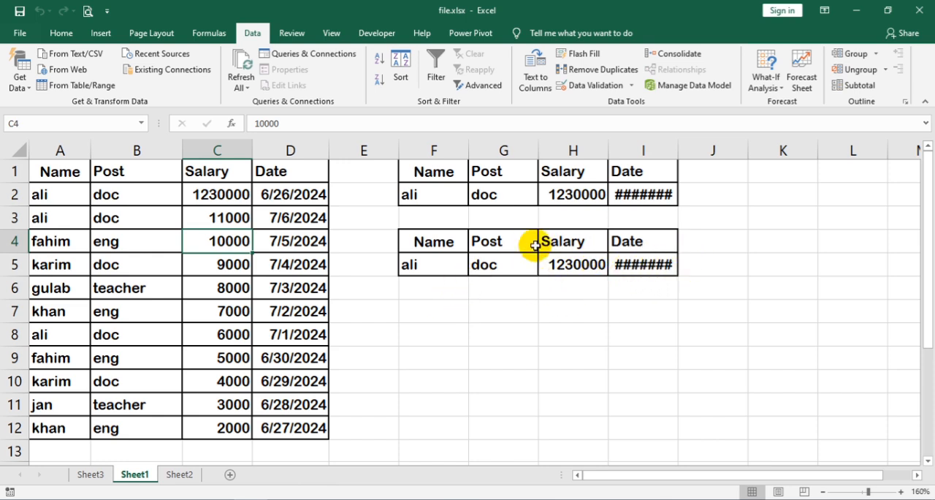
# Step: Replace the Name criterion in cell F2 with sdsd
pyautogui.click(453, 190)
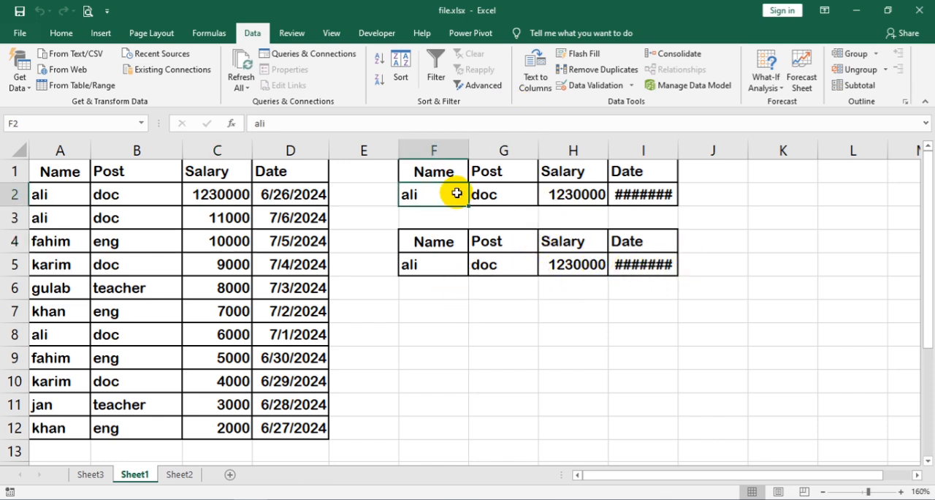
pyautogui.write('sdsd')
pyautogui.press('Return')
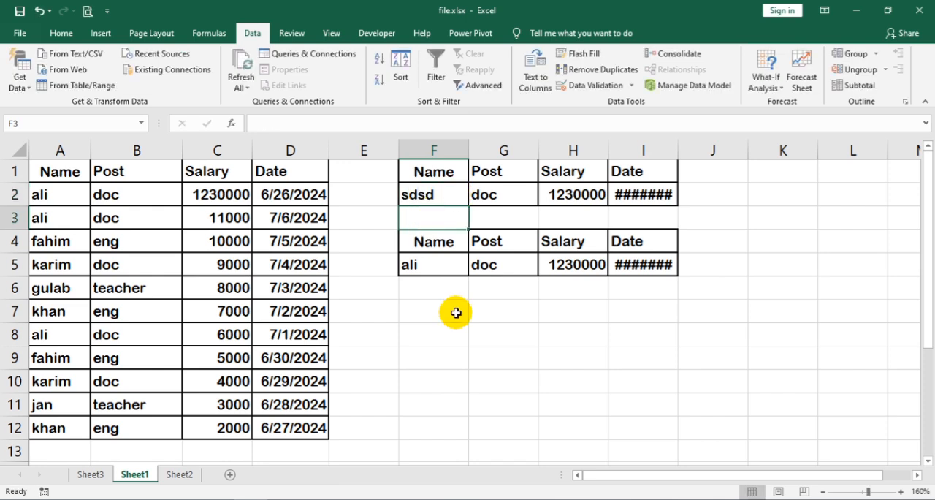
# Step: Clear all contents and formatting from the criteria and result area F1:J8
pyautogui.click(719, 329)
pyautogui.moveTo(491, 222); pyautogui.dragTo(421, 140)
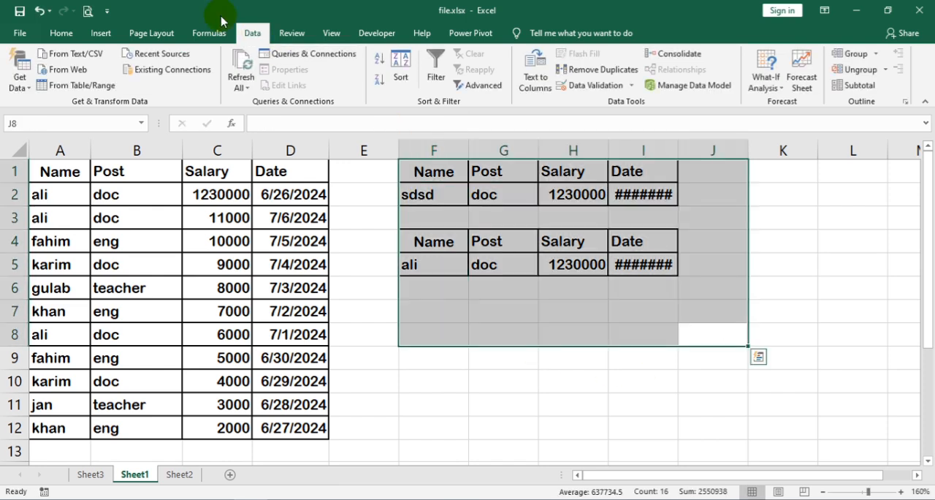
pyautogui.click(62, 33)
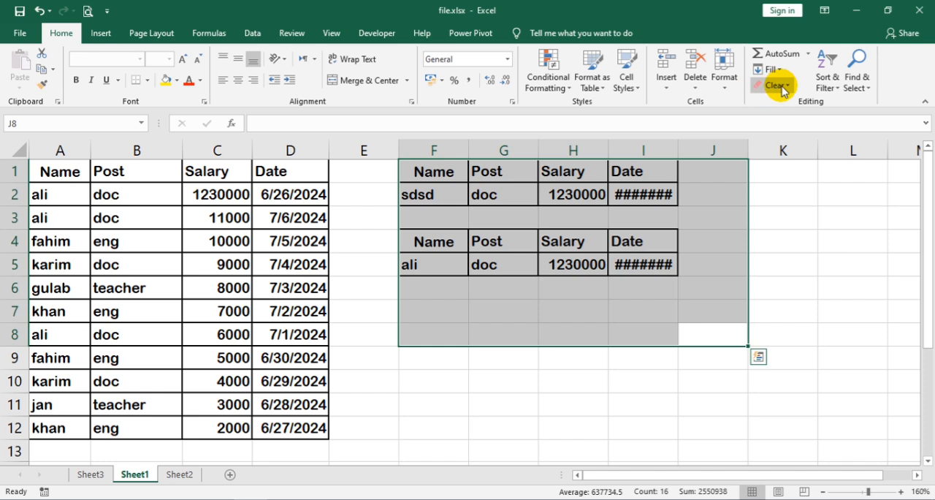
pyautogui.click(773, 85)
pyautogui.click(780, 103)
pyautogui.click(486, 255)
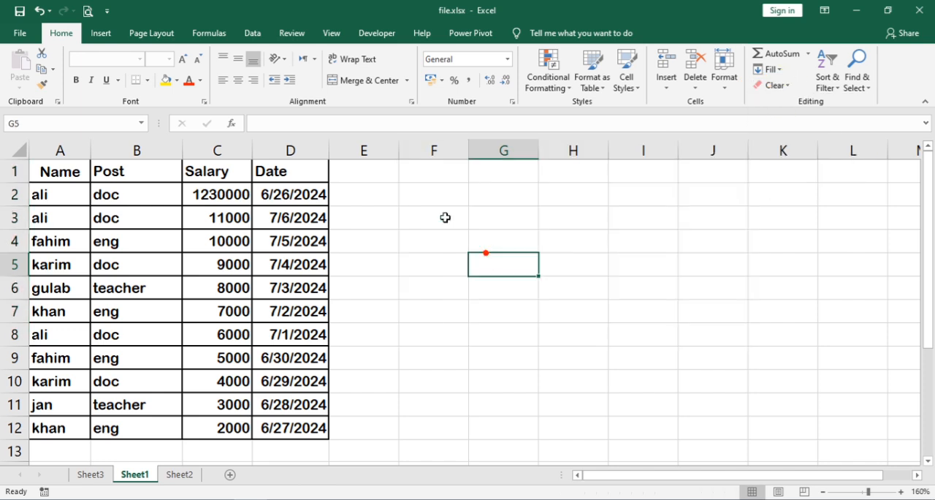
pyautogui.click(463, 306)
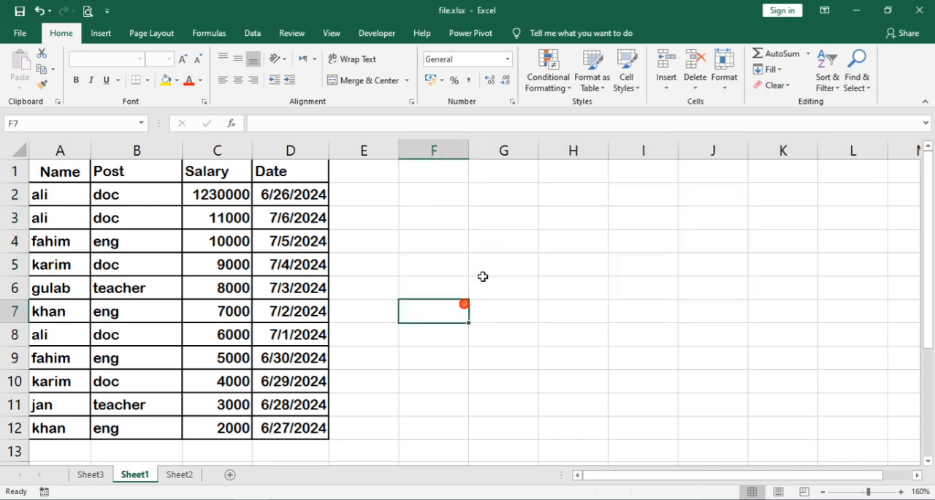
pyautogui.click(457, 213)
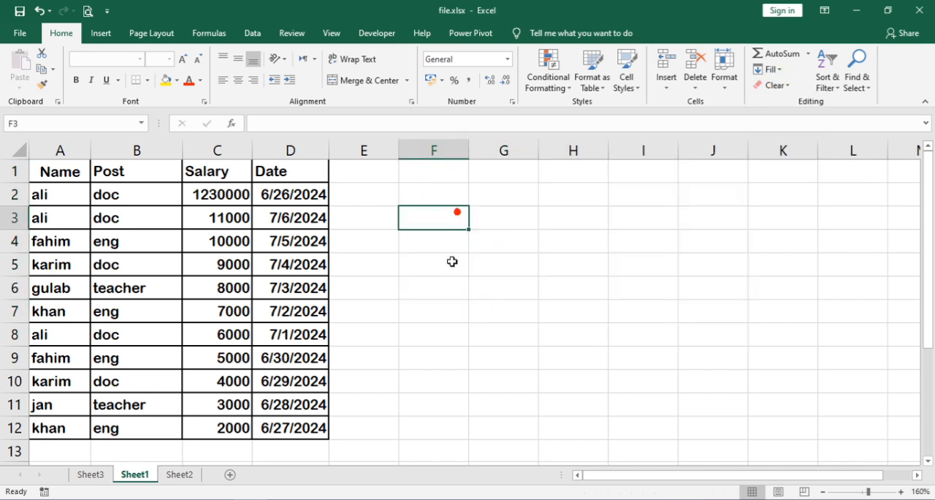
# Step: Copy the table's header row and first record, A1:D2, to cell F1 again as the criteria range
pyautogui.click(378, 33)
pyautogui.click(435, 241)
pyautogui.moveTo(82, 171); pyautogui.dragTo(267, 190)
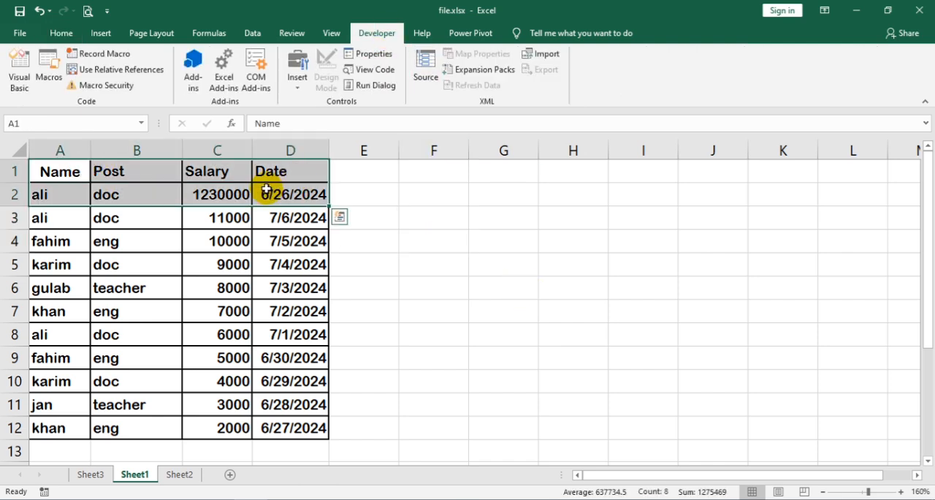
pyautogui.hotkey('ctrl', 'c')
pyautogui.click(438, 167)
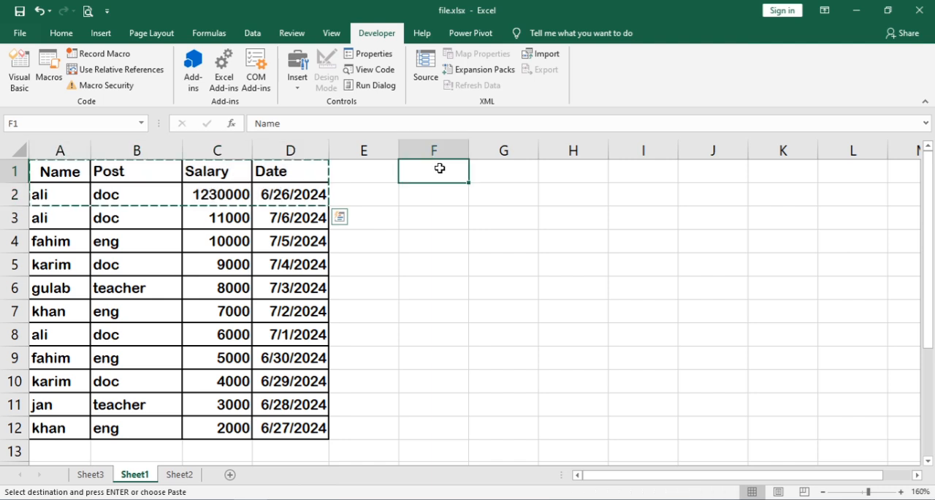
pyautogui.rightClick(439, 168)
pyautogui.click(468, 228)
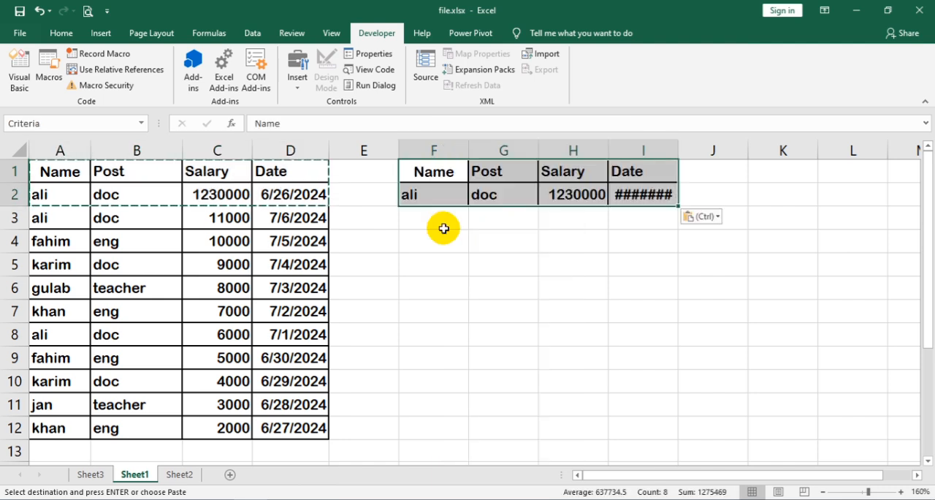
# Step: Copy the criteria headers F1:I1 to row 4, starting at cell F4, as headings for the filter results
pyautogui.rightClick(439, 242)
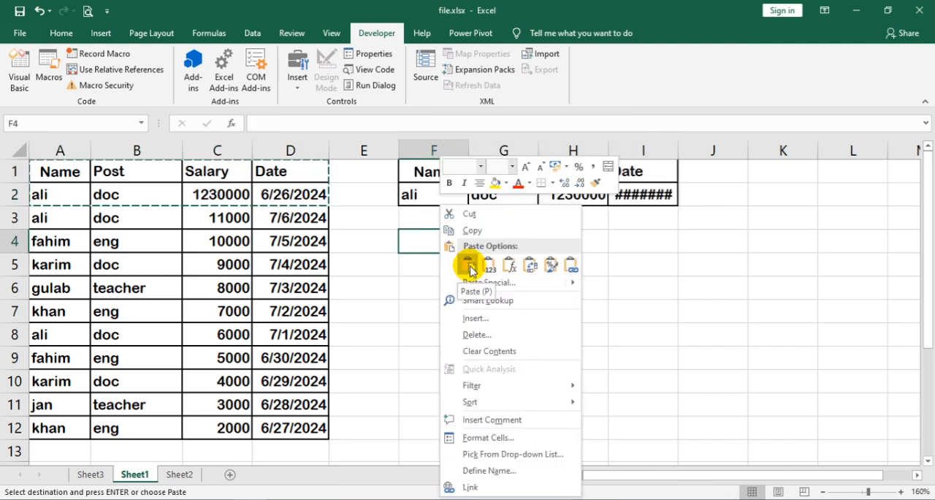
pyautogui.click(417, 168)
pyautogui.moveTo(417, 167); pyautogui.dragTo(511, 170)
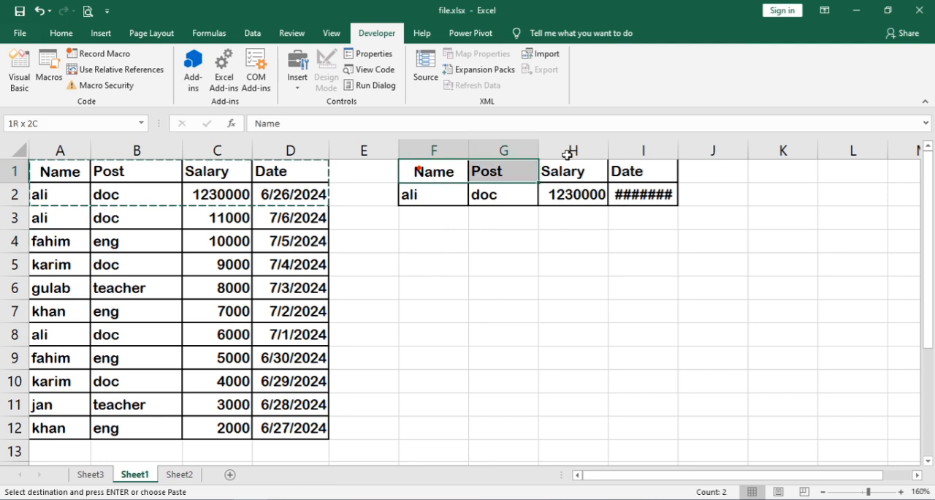
pyautogui.moveTo(567, 155); pyautogui.dragTo(616, 167)
pyautogui.hotkey('ctrl', 'c')
pyautogui.click(440, 246)
pyautogui.rightClick(440, 246)
pyautogui.press('Escape')
pyautogui.hotkey('ctrl', 'v')
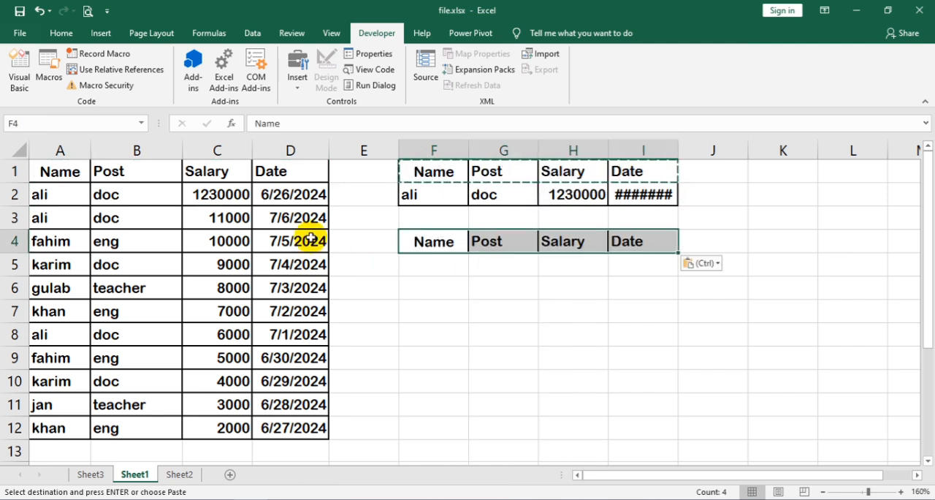
# Step: Insert a button form control over cells E2:E3 and start recording a macro for it
pyautogui.click(346, 199)
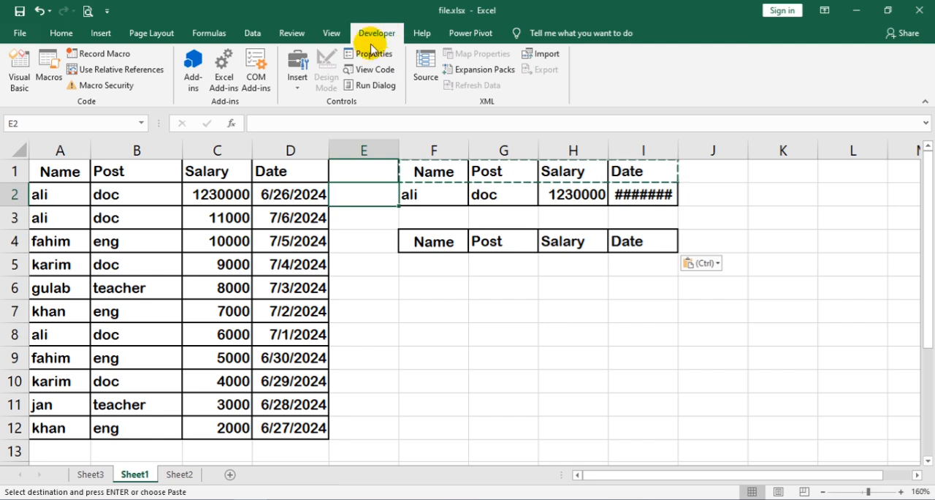
pyautogui.click(297, 86)
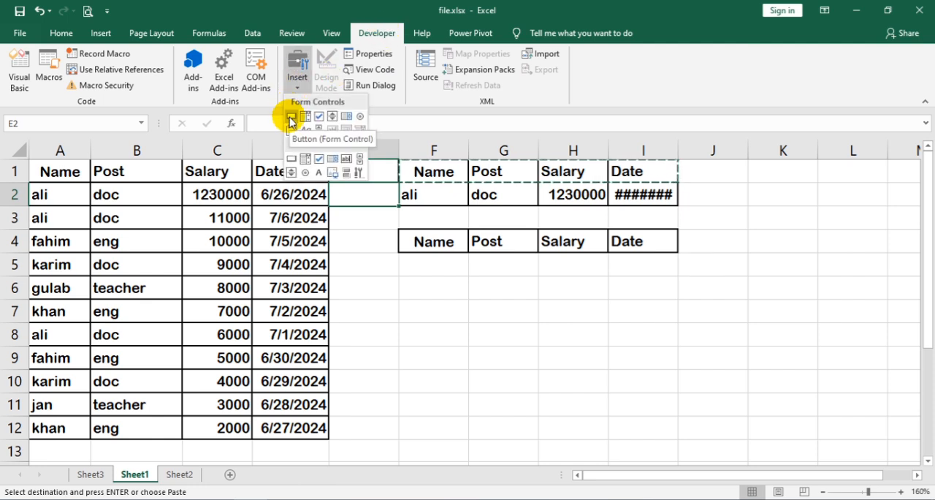
pyautogui.click(290, 118)
pyautogui.moveTo(334, 182); pyautogui.dragTo(397, 230)
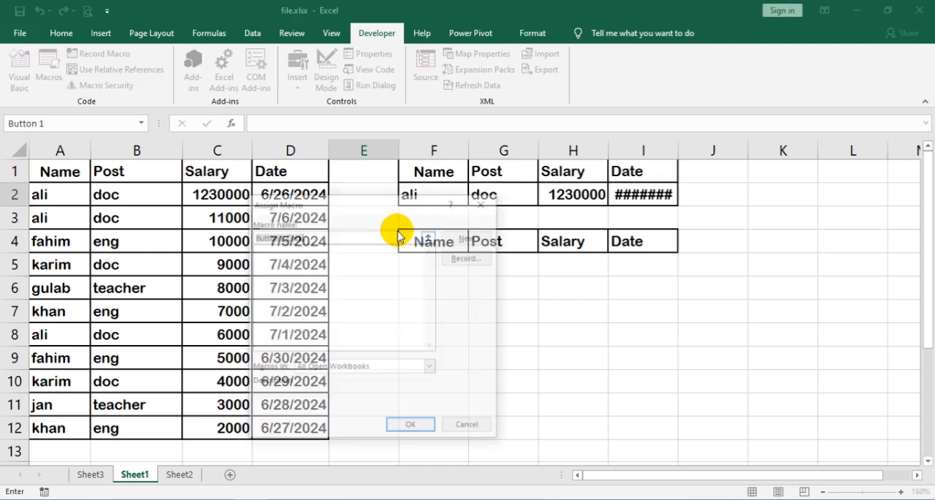
pyautogui.click(469, 257)
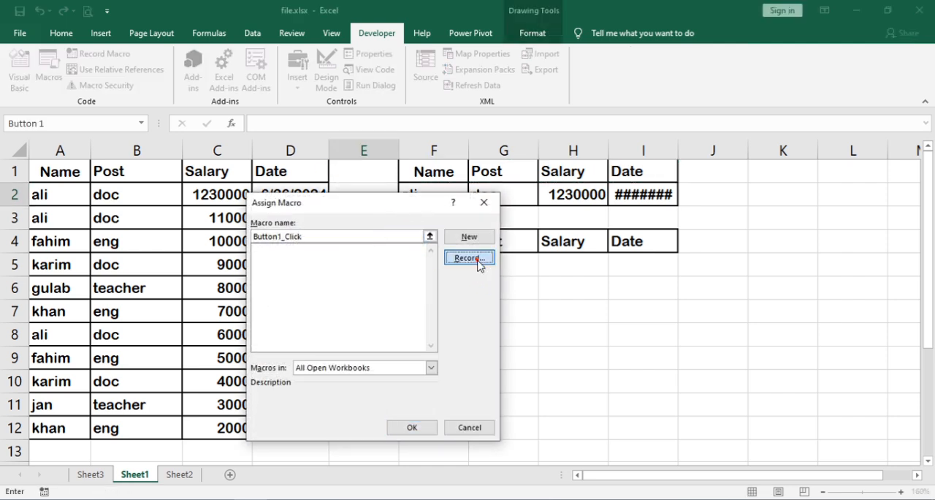
pyautogui.click(403, 403)
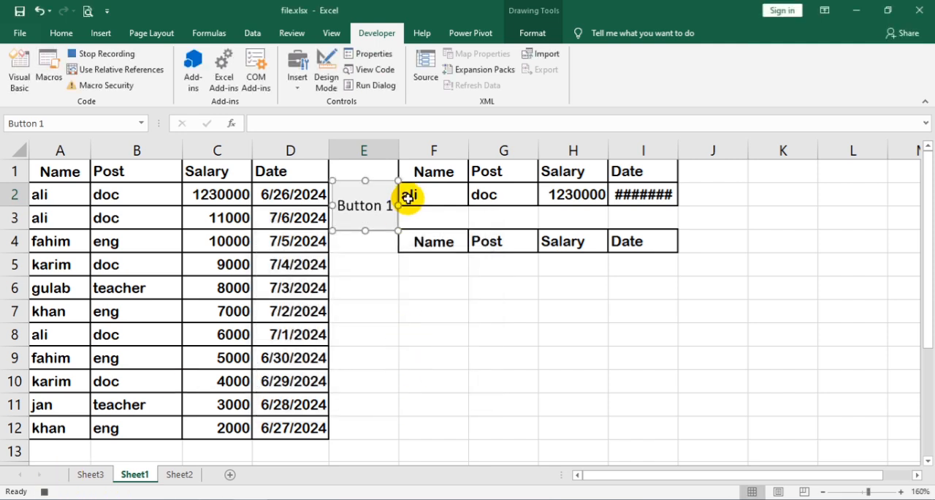
# Step: While recording, start an Advanced Filter with list range A1:D12 and the criteria range F1:I2
pyautogui.click(252, 33)
pyautogui.click(163, 243)
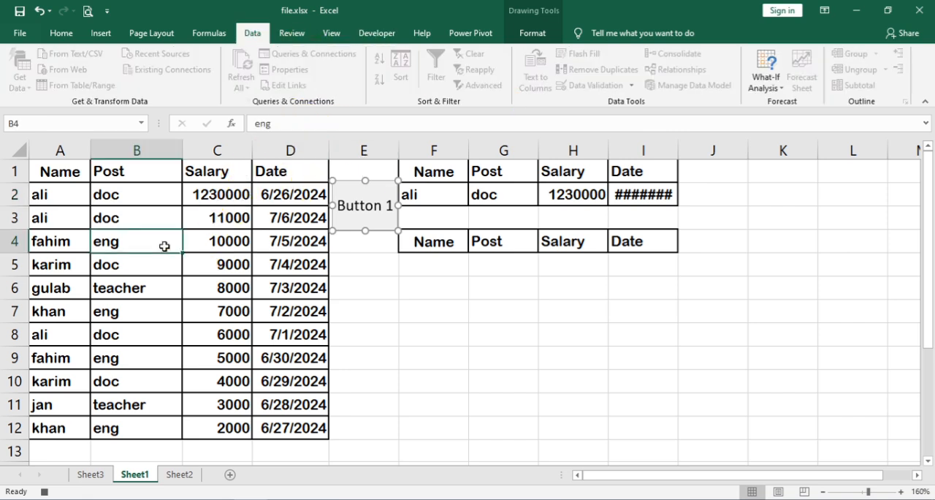
pyautogui.click(484, 85)
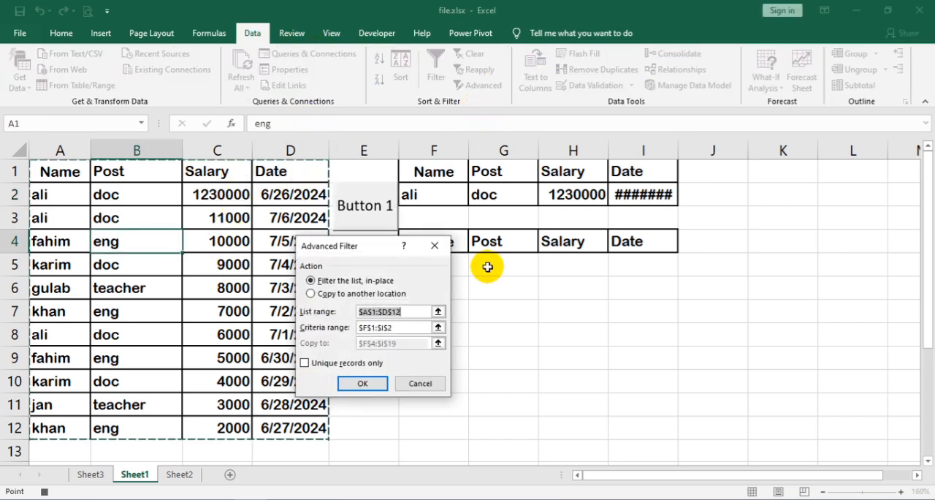
pyautogui.moveTo(408, 312); pyautogui.dragTo(349, 310)
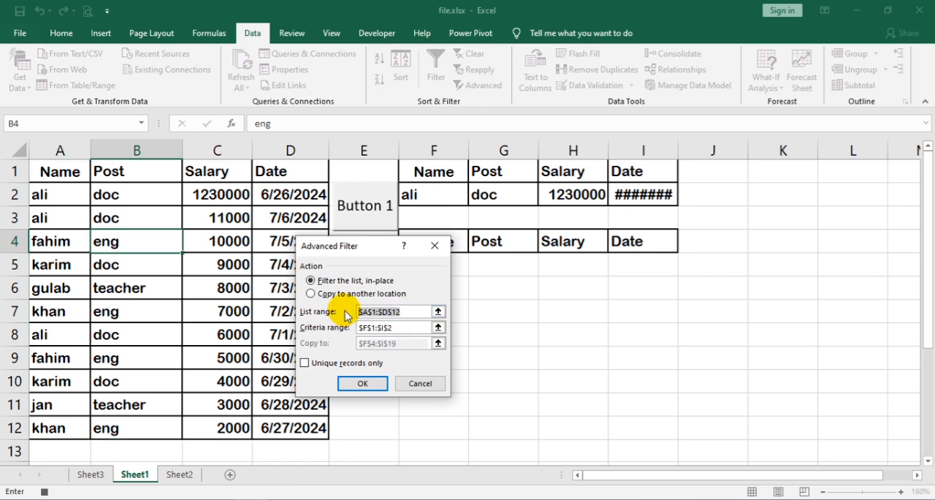
pyautogui.moveTo(67, 176); pyautogui.dragTo(282, 428)
pyautogui.click(395, 327)
pyautogui.moveTo(366, 330); pyautogui.dragTo(360, 329)
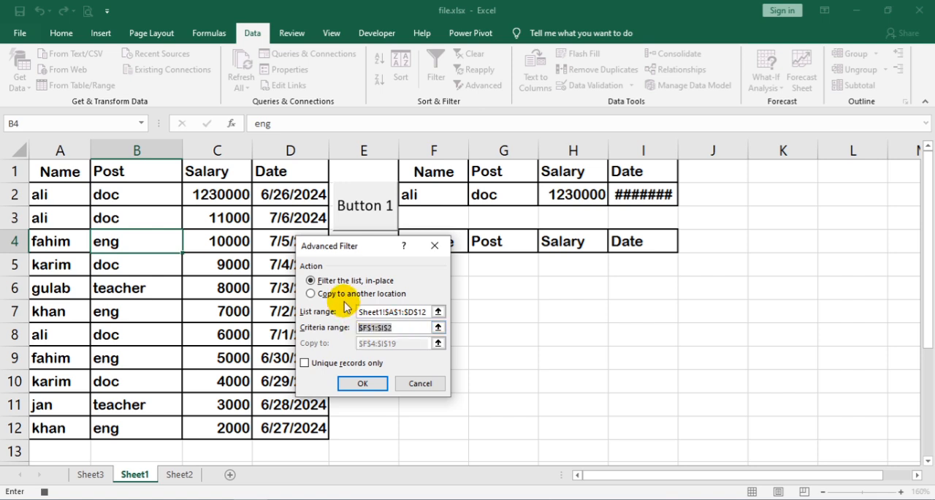
pyautogui.moveTo(445, 173); pyautogui.dragTo(646, 200)
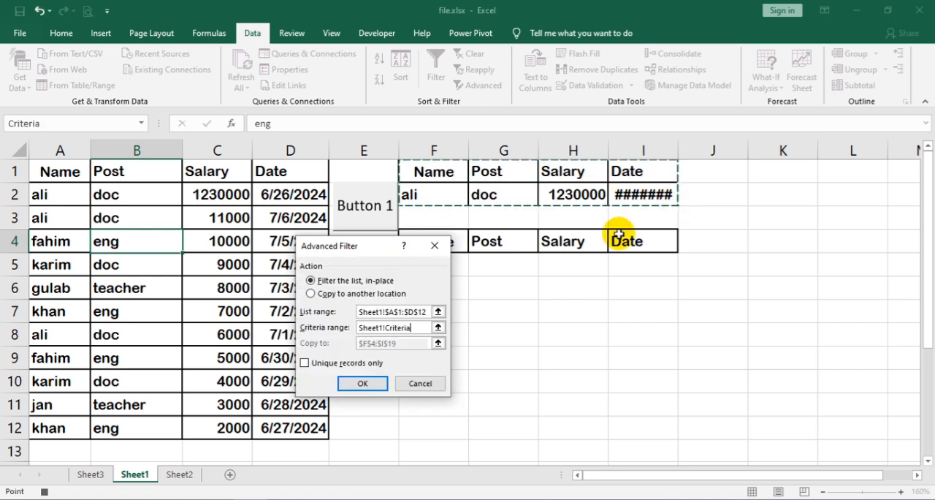
# Step: Copy the Advanced Filter results to another location, F4:I16, and stop recording the macro
pyautogui.click(351, 295)
pyautogui.click(404, 343)
pyautogui.doubleClick(405, 343)
pyautogui.moveTo(424, 175); pyautogui.dragTo(655, 437)
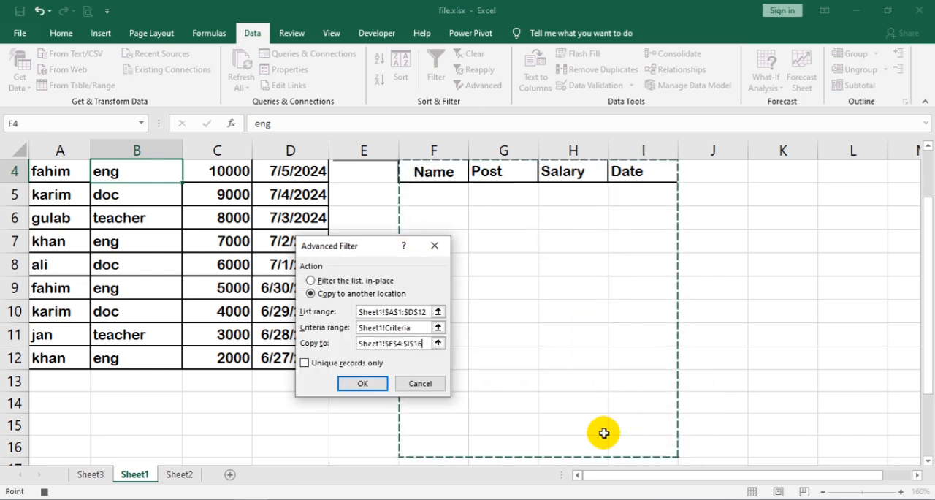
pyautogui.click(366, 387)
pyautogui.scroll(1, 519, 314)
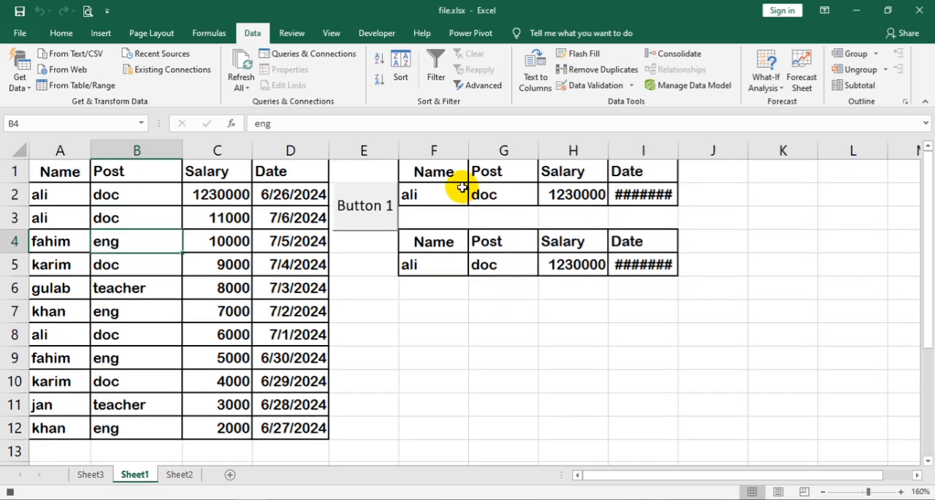
pyautogui.click(9, 491)
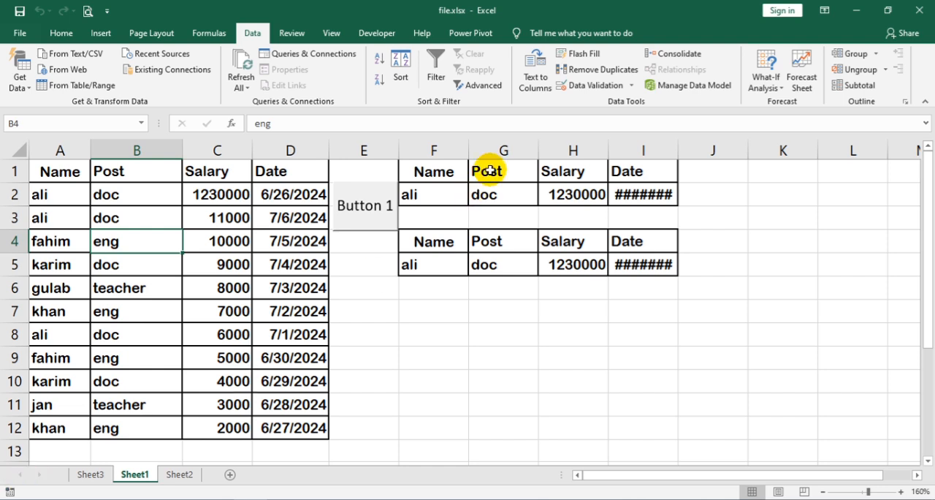
# Step: Clear the criteria cells F2:I2 and run the filter macro from the button beside them
pyautogui.moveTo(429, 197); pyautogui.dragTo(665, 203)
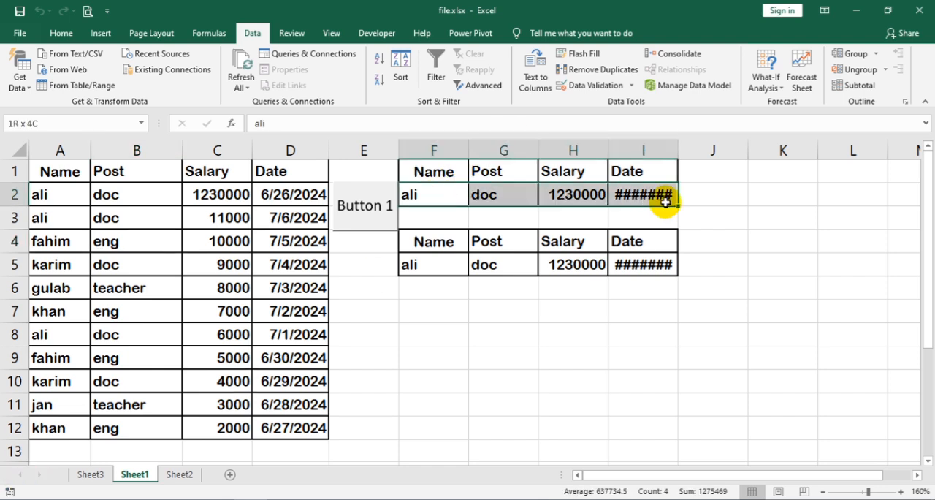
pyautogui.press('Delete')
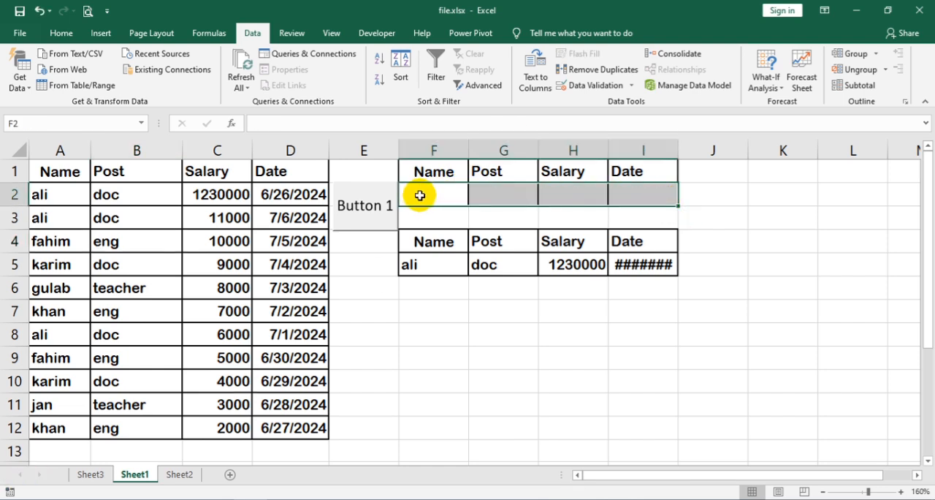
pyautogui.click(384, 207)
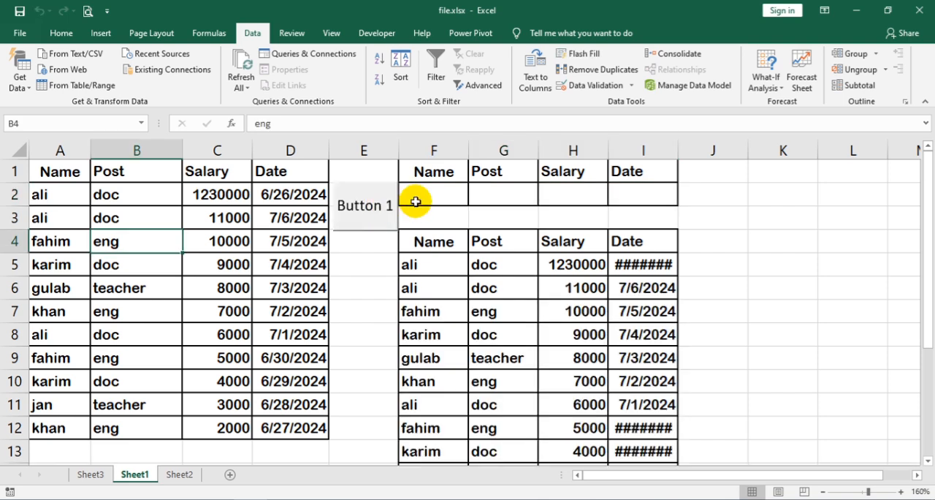
pyautogui.rightClick(381, 204)
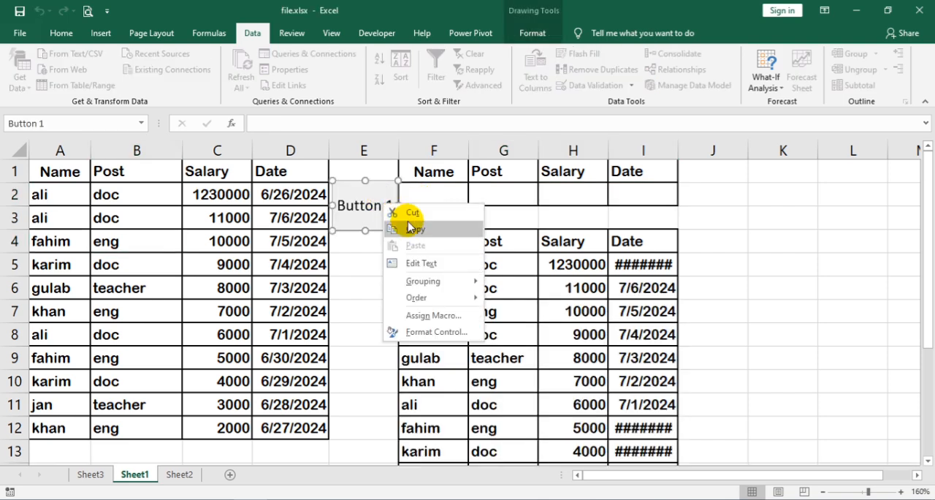
pyautogui.click(431, 264)
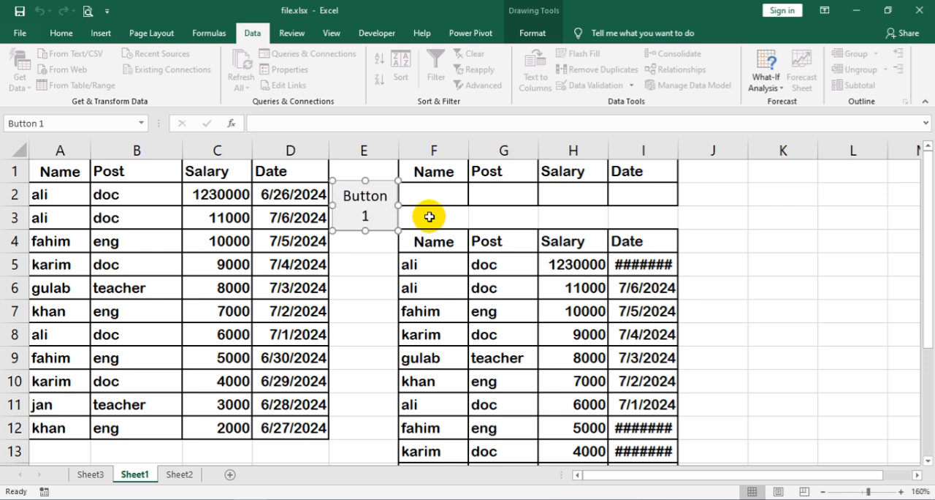
pyautogui.press('Delete')
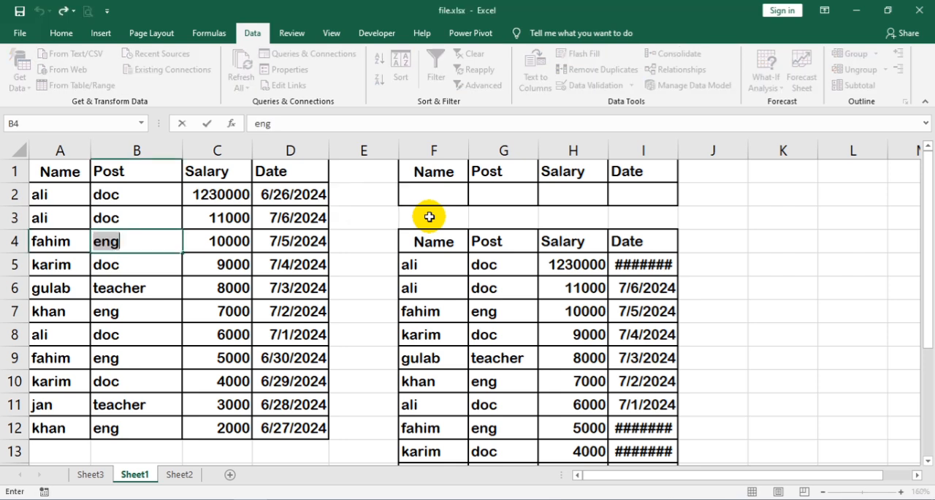
pyautogui.press('Return')
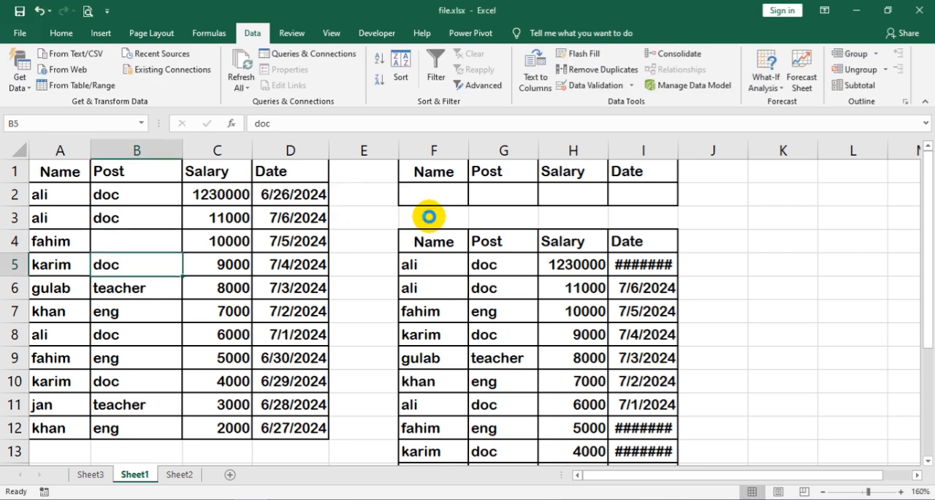
pyautogui.hotkey('ctrl', 'z')
pyautogui.hotkey('ctrl', 'z')
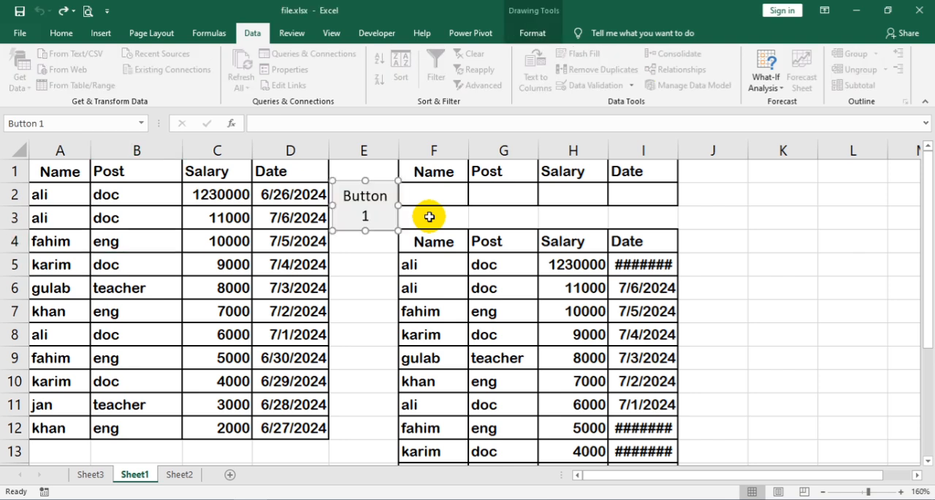
# Step: Change the macro button's label to "Search"
pyautogui.click(365, 211)
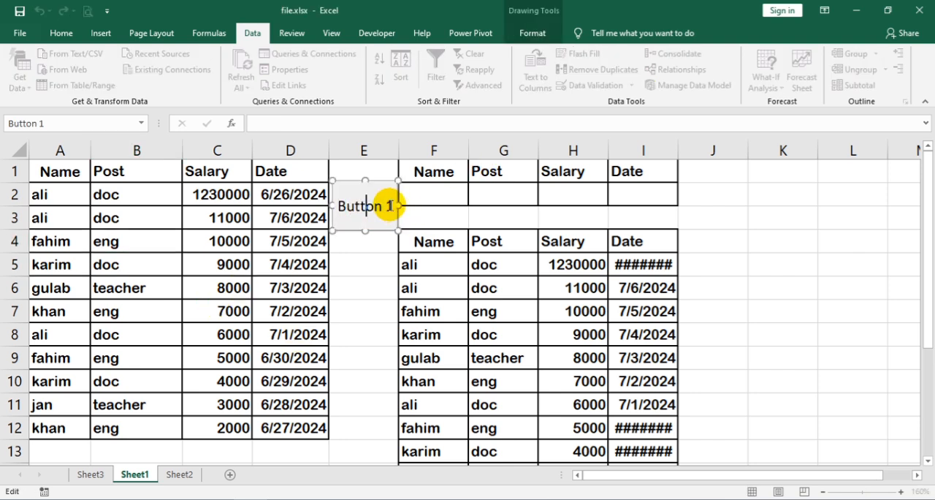
pyautogui.moveTo(389, 205); pyautogui.dragTo(337, 206)
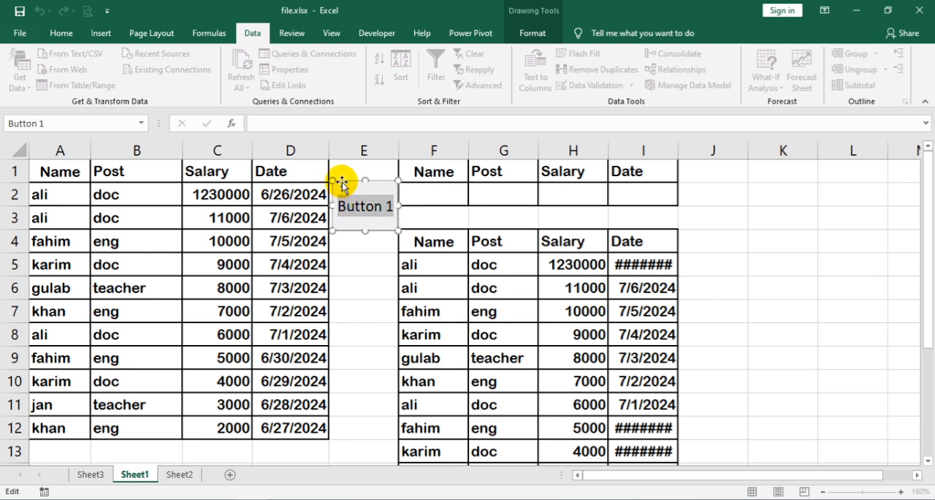
pyautogui.write('AS')
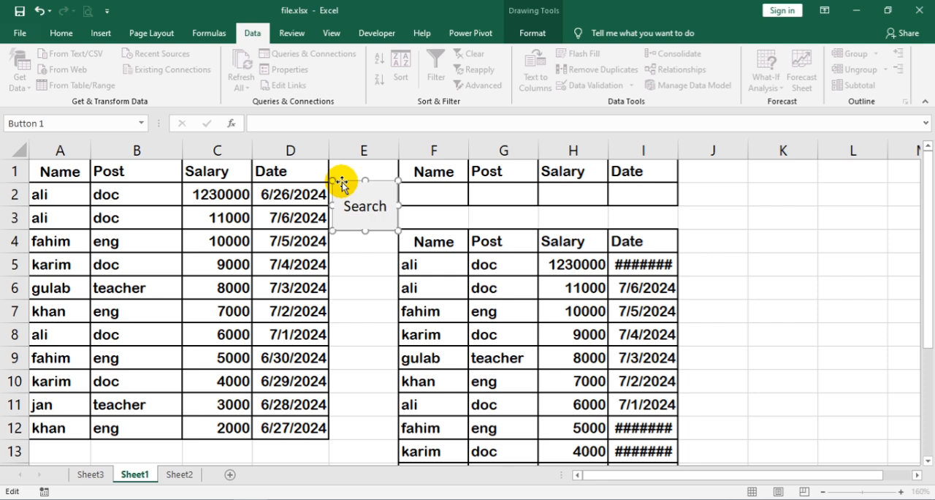
pyautogui.click(441, 184)
# Step: Run the Search macro for the name in A4 and for the name in A5, entering each as the Name criterion in F2
pyautogui.click(436, 192)
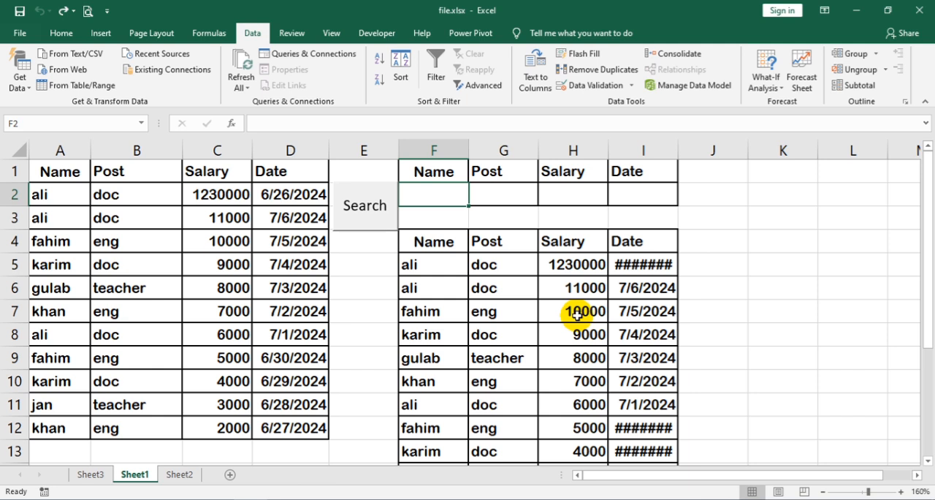
pyautogui.write('fahim')
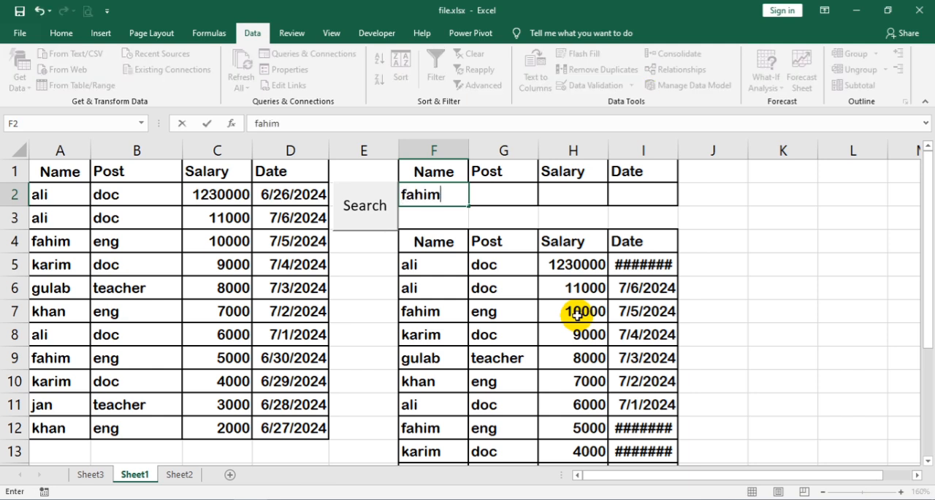
pyautogui.click(357, 212)
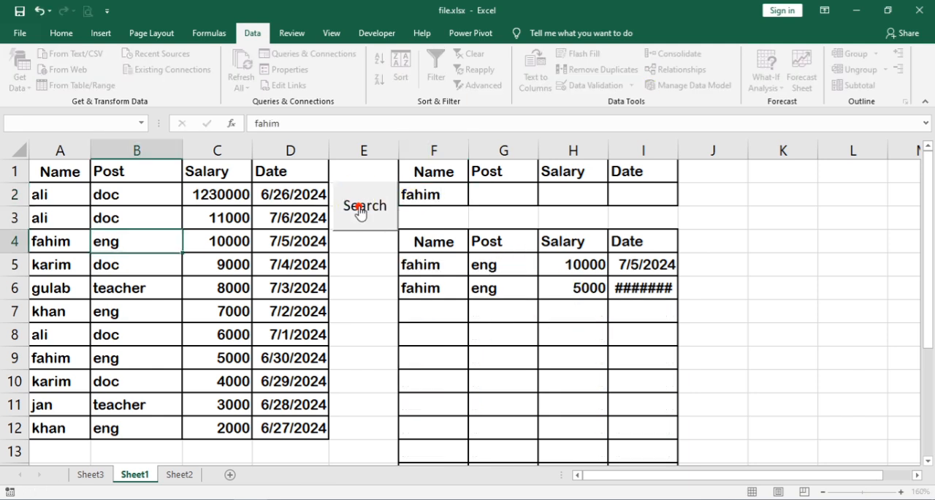
pyautogui.click(422, 193)
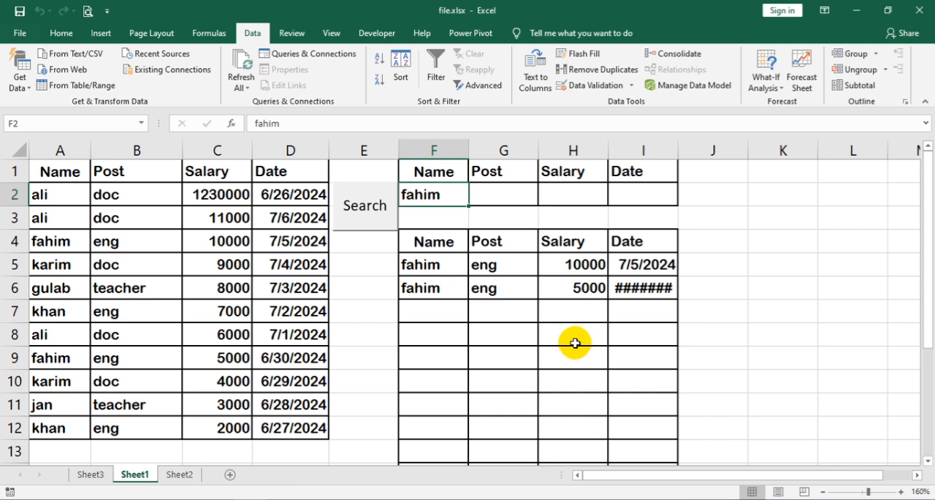
pyautogui.write('kar')
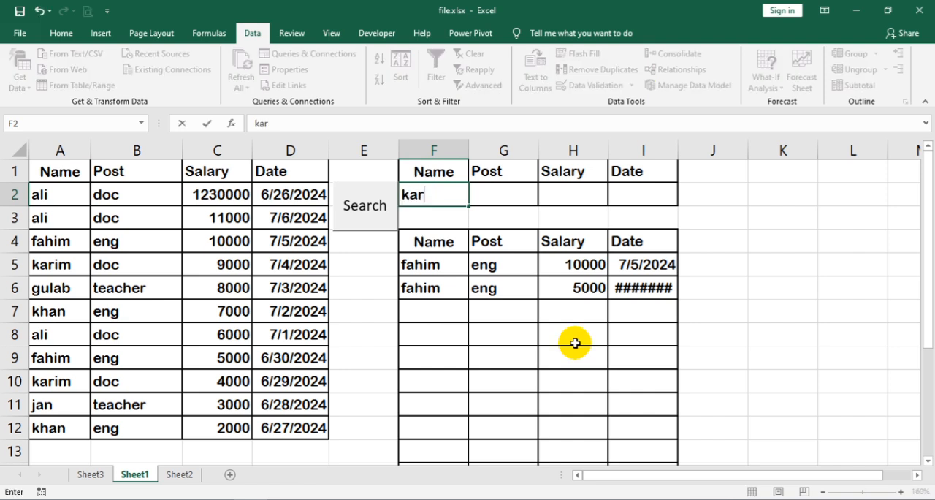
pyautogui.click(352, 216)
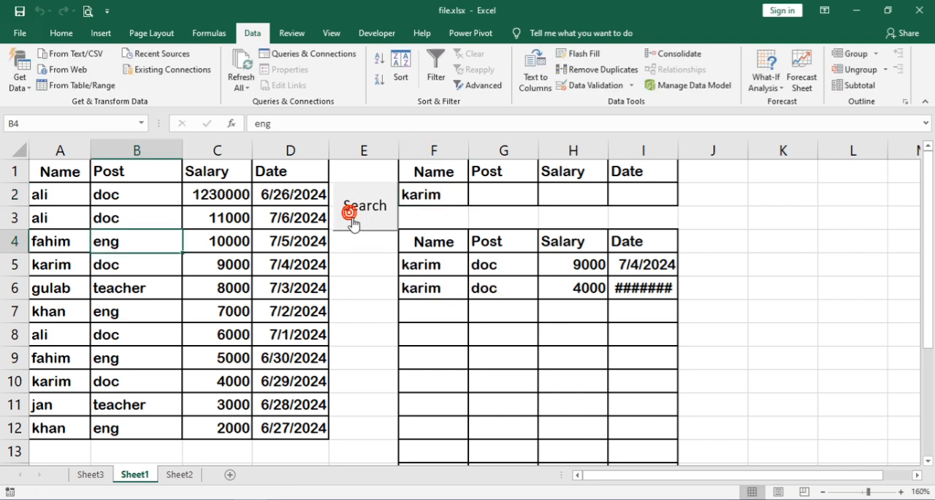
# Step: Replace the Name criterion in F2 with the name from A11 and run the Search macro
pyautogui.click(434, 194)
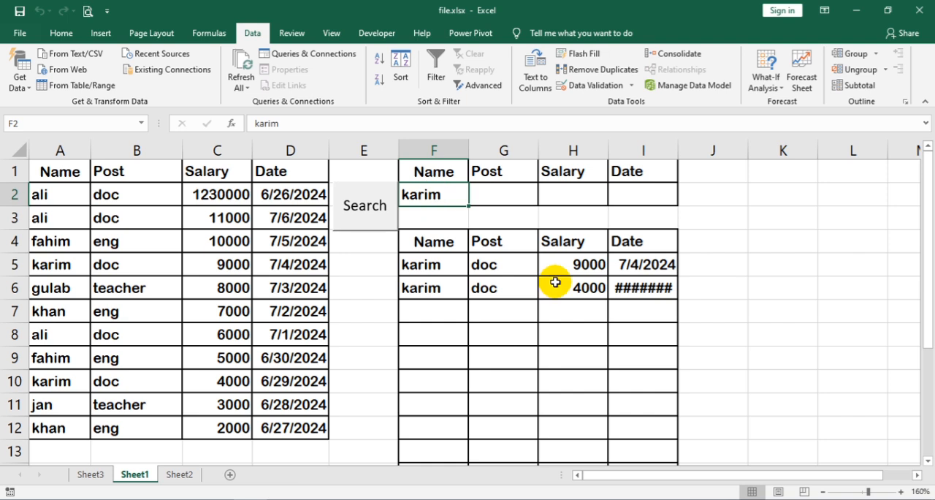
pyautogui.write('jan')
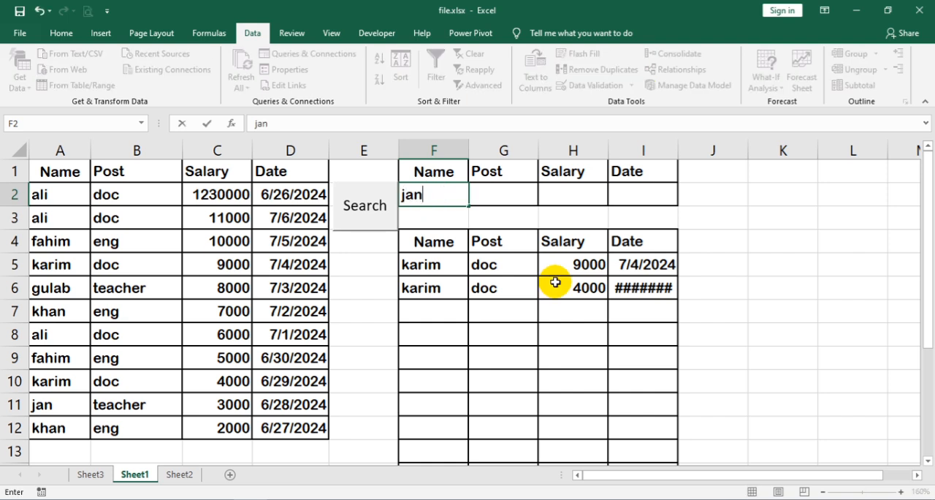
pyautogui.click(387, 213)
# Step: Clear the Name criterion in F2, enter doc as the Post criterion in G2 and run the Search macro
pyautogui.click(450, 191)
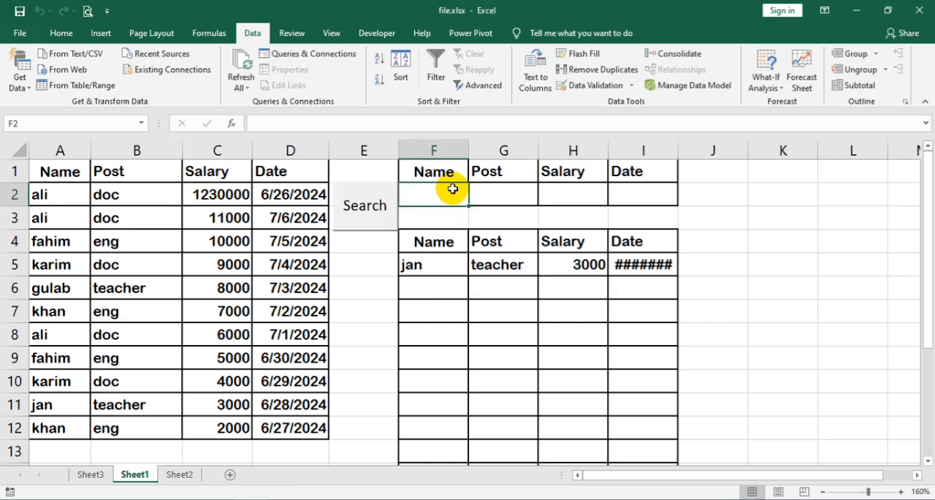
pyautogui.click(497, 195)
pyautogui.write('do')
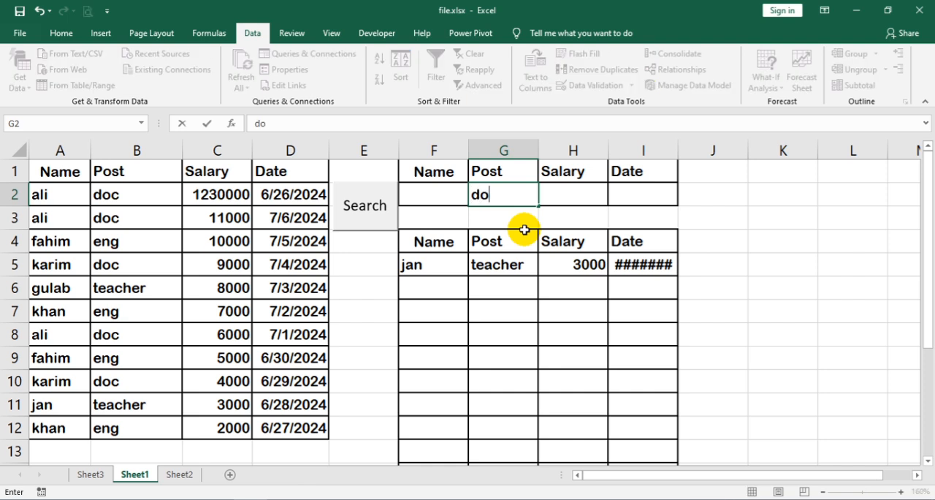
pyautogui.write('c')
pyautogui.click(375, 211)
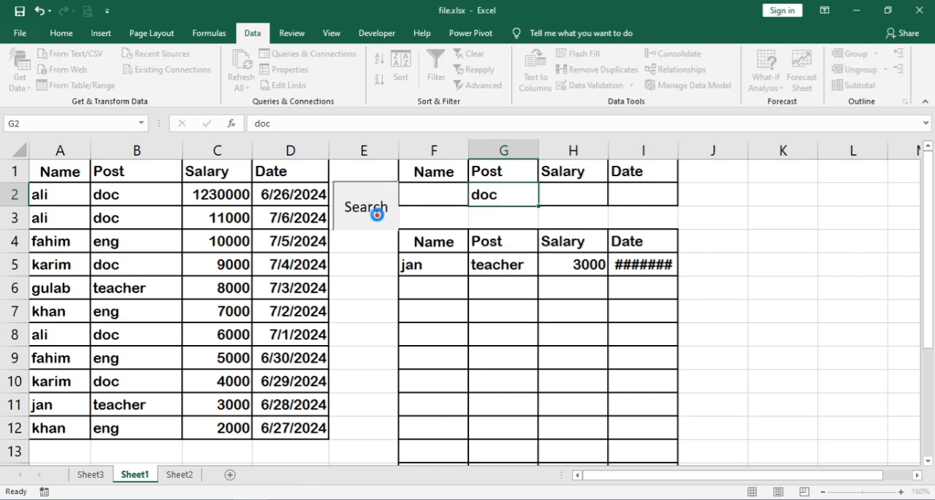
# Step: Change the Post criterion in G2 to eng and run the Search macro
pyautogui.click(505, 198)
pyautogui.write('eng')
pyautogui.click(366, 216)
# Step: Clear the Post criterion in G2, enter 8000 as the Salary criterion in H2 and run the Search macro
pyautogui.click(516, 194)
pyautogui.click(571, 190)
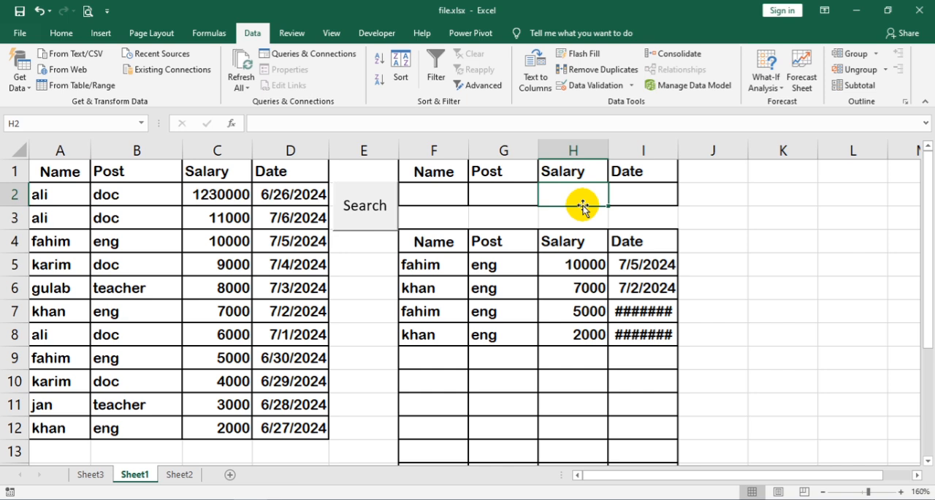
pyautogui.write('8000')
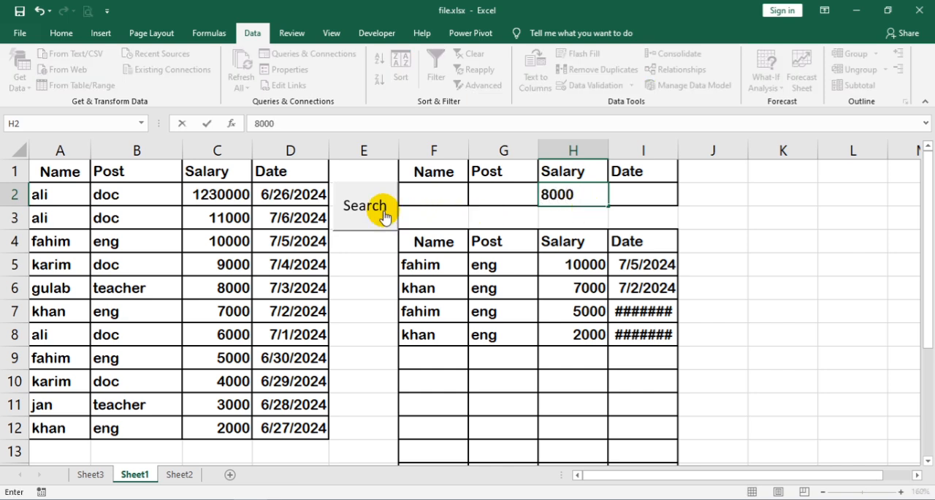
pyautogui.click(382, 208)
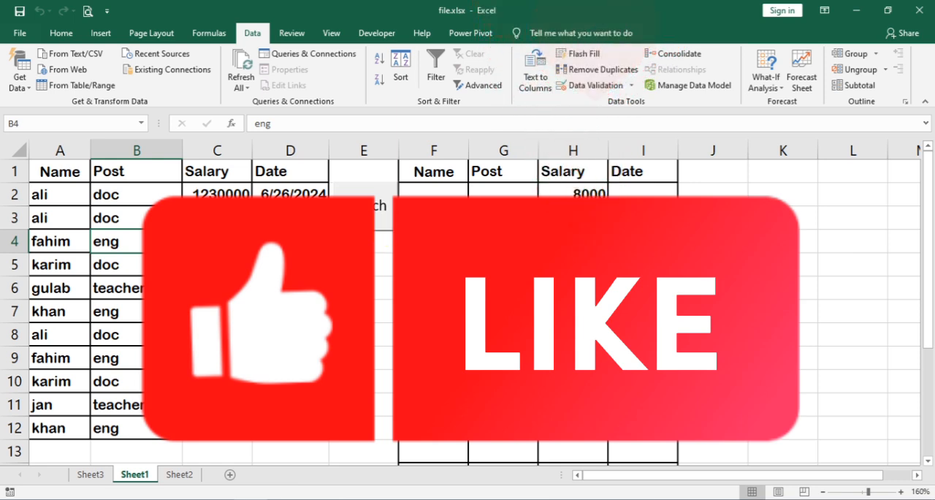
pyautogui.scroll(-1, 382, 235)
pyautogui.scroll(1, 382, 235)
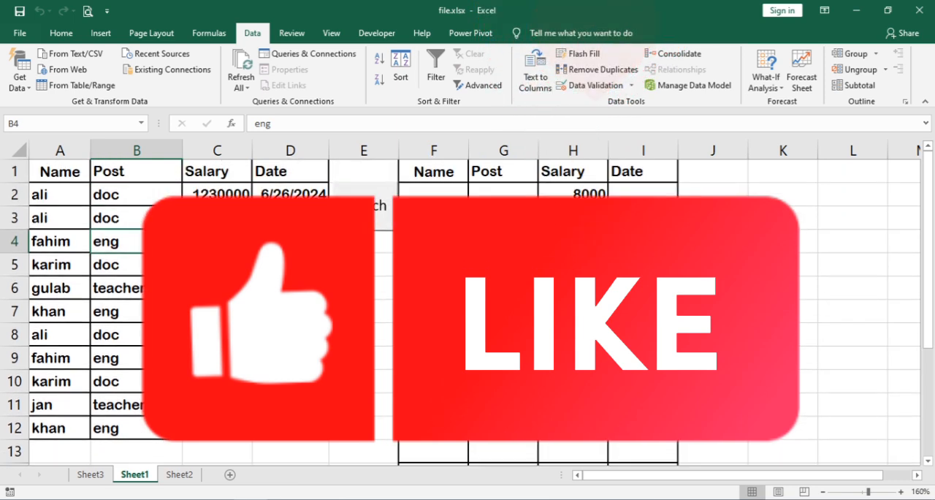